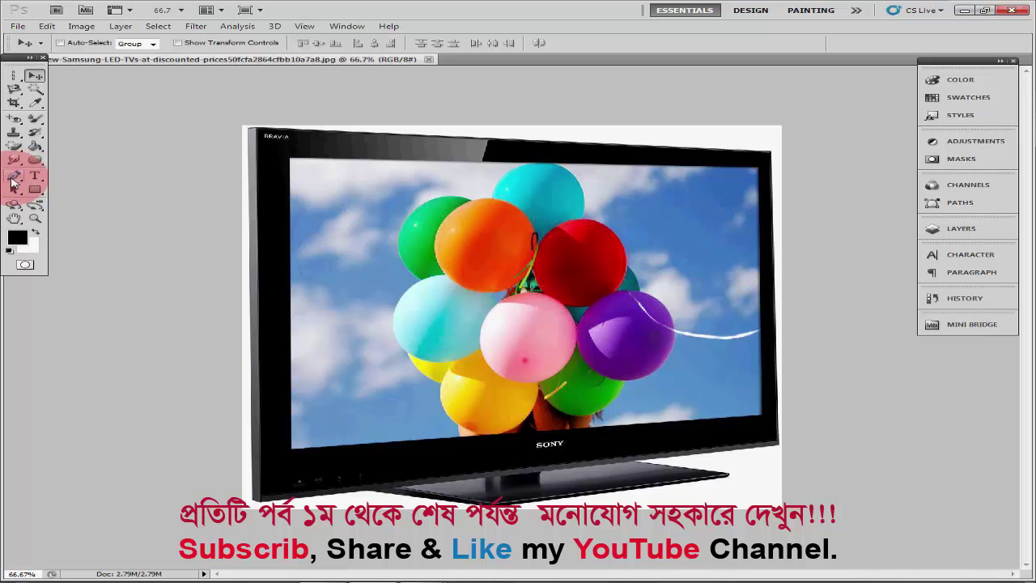
Try the Convert Point Tool from the pen tool group, then return to the standard Pen Tool
click(15, 177)
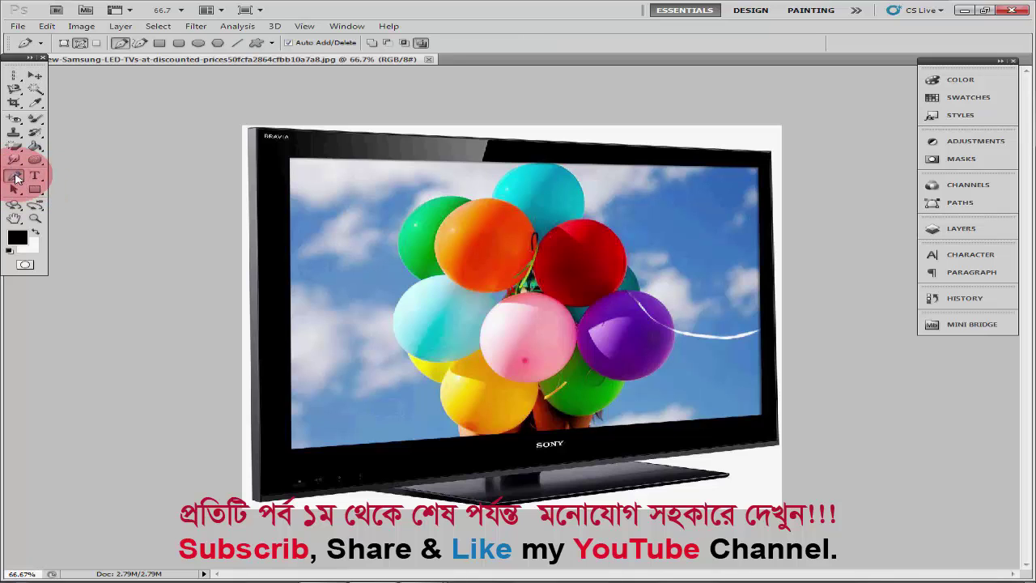
right_click(15, 178)
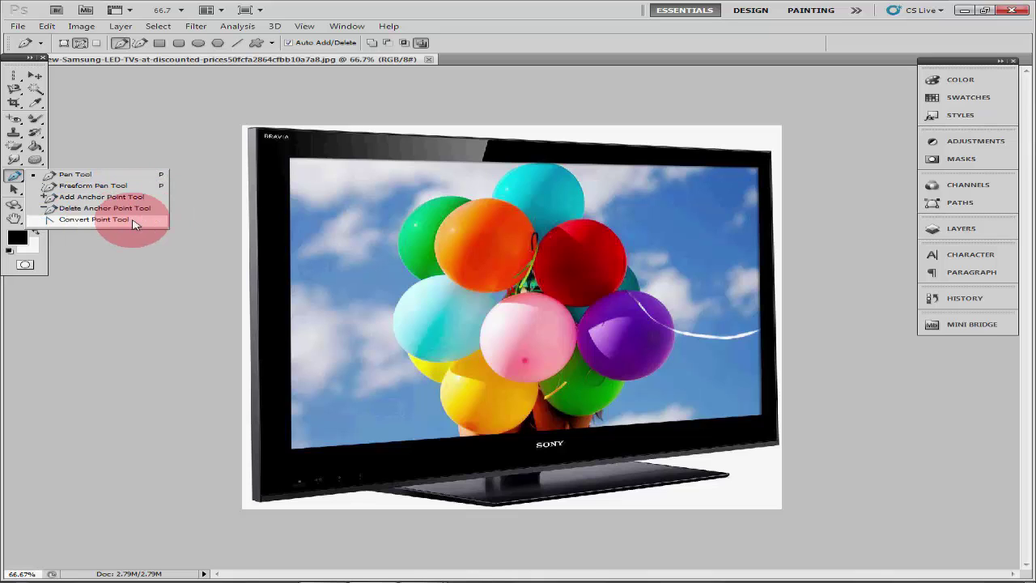
click(135, 223)
right_click(15, 177)
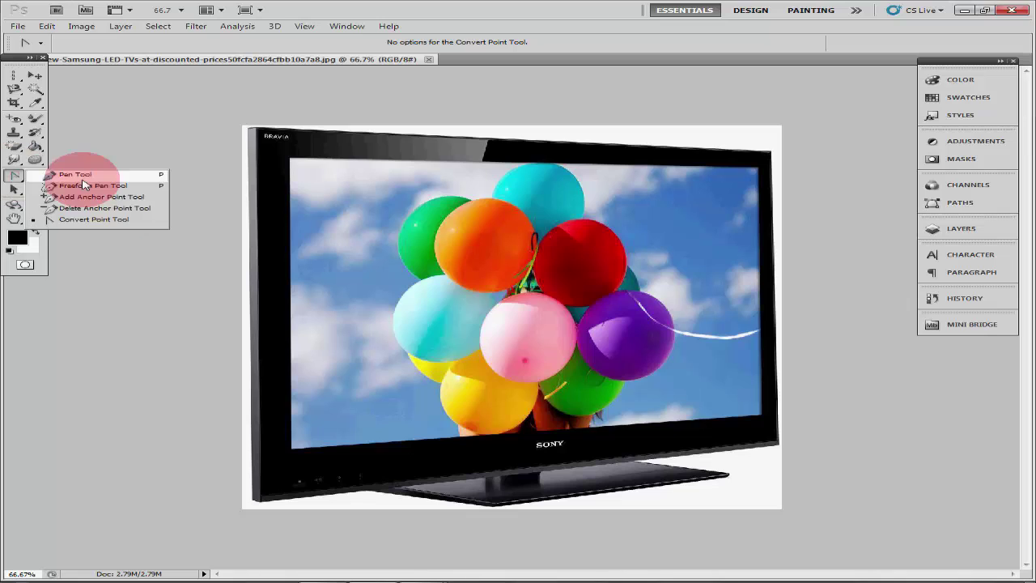
click(77, 174)
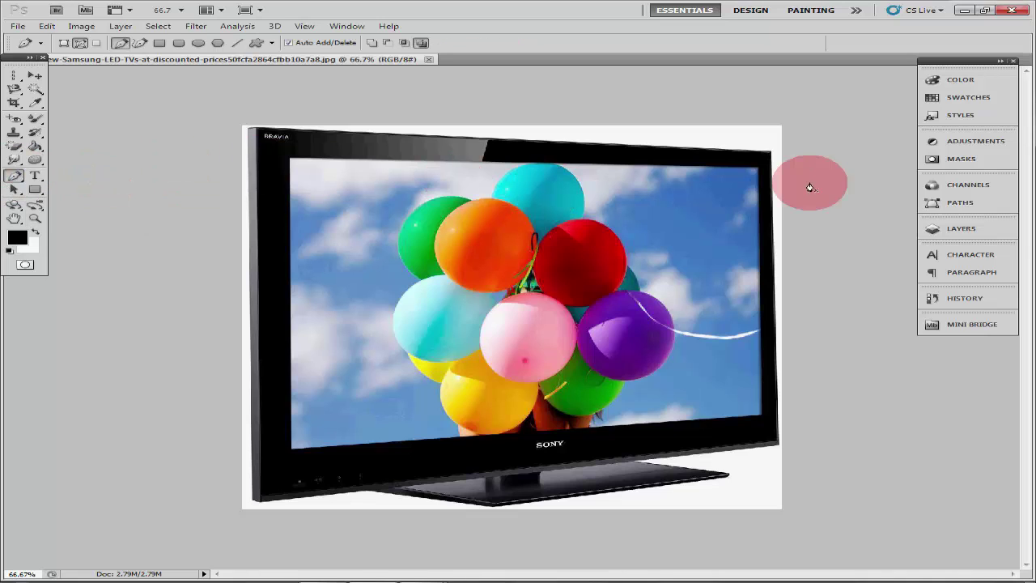
In the Layers panel, convert the locked Background into Layer 0
click(987, 229)
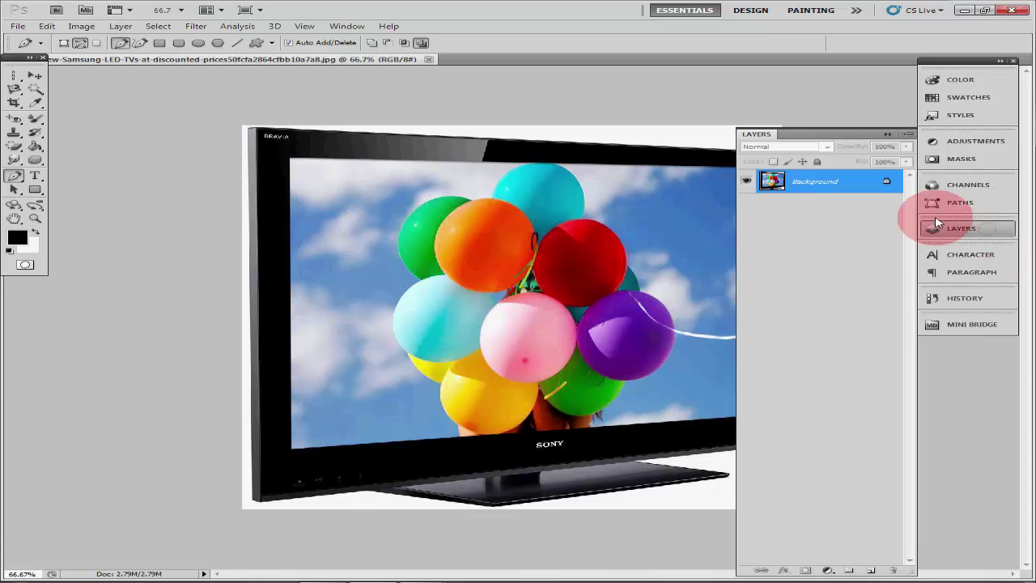
double_click(790, 181)
click(663, 183)
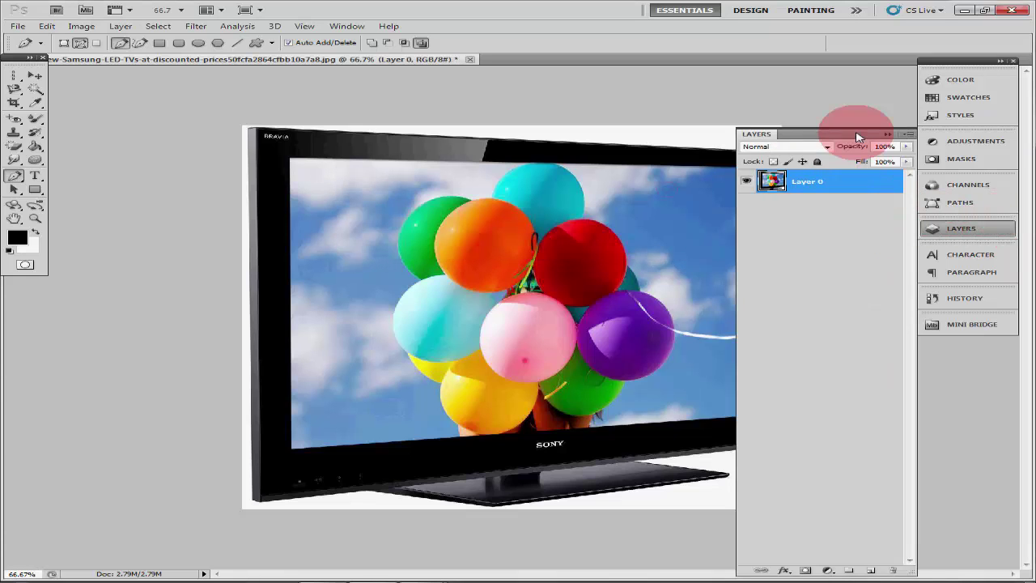
Pull the Layers panel out of the dock as a floating window
drag(860, 136, 981, 346)
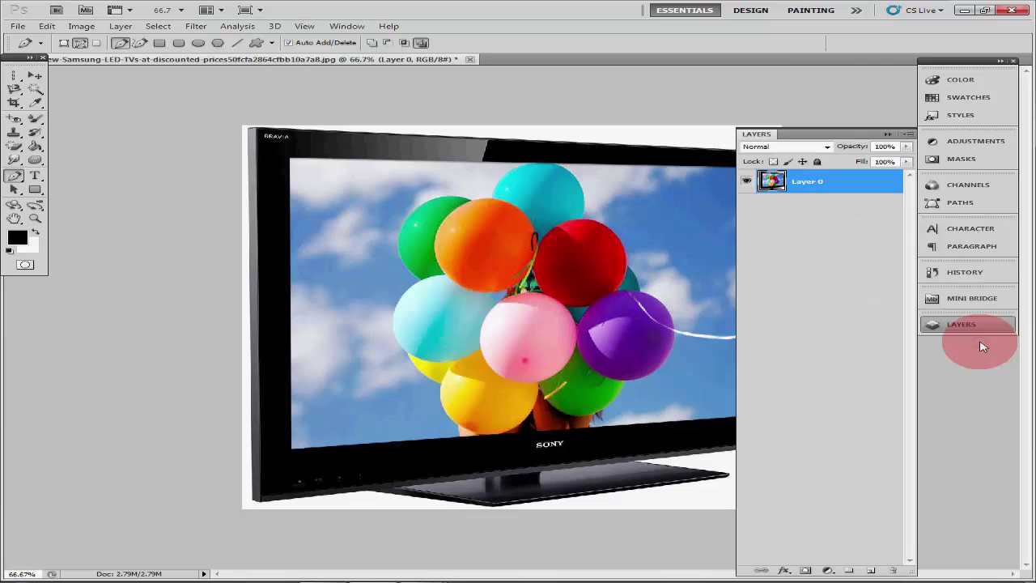
click(829, 136)
drag(829, 136, 863, 375)
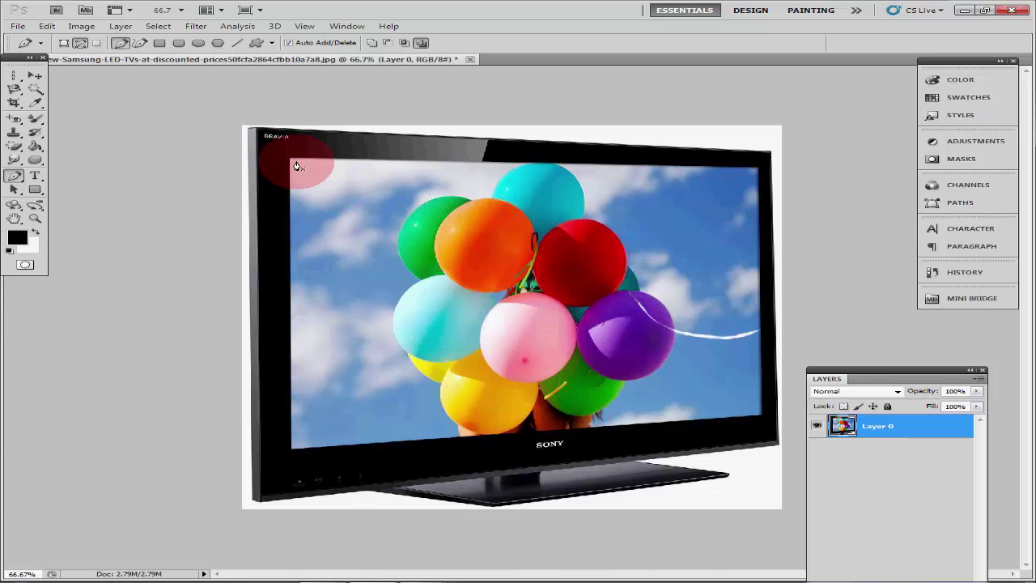
drag(17, 76, 97, 73)
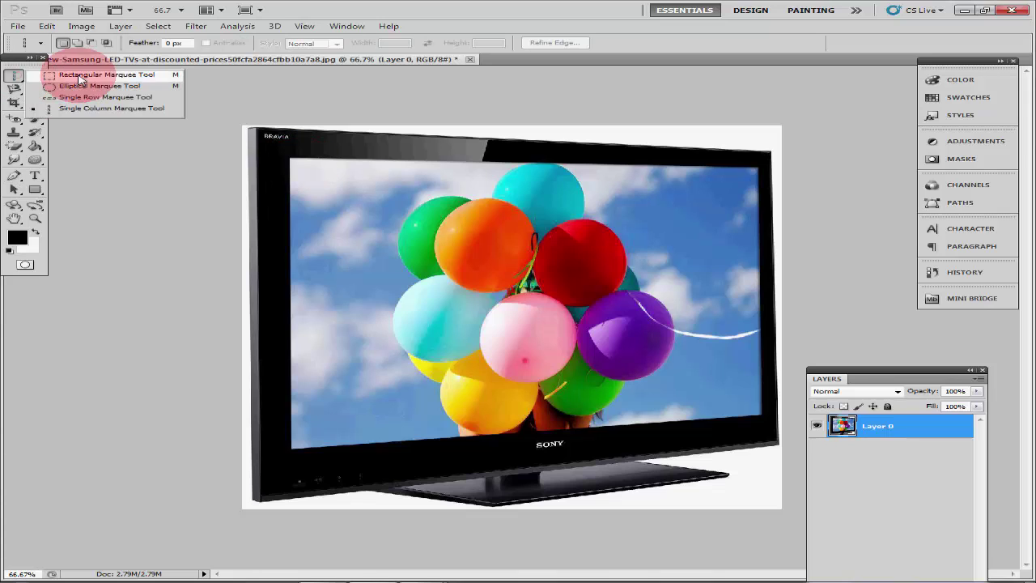
drag(290, 159, 762, 406)
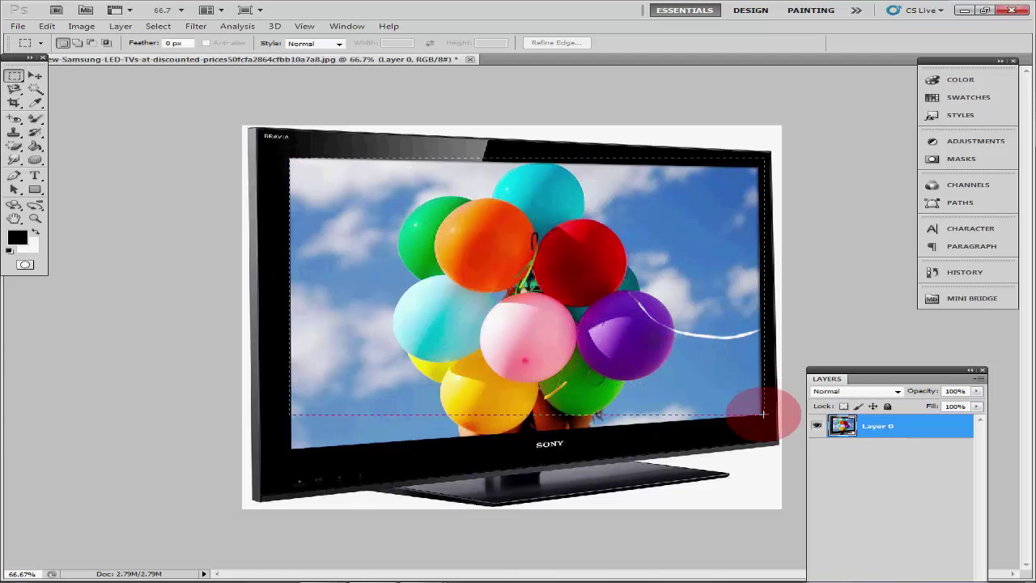
drag(762, 406, 763, 415)
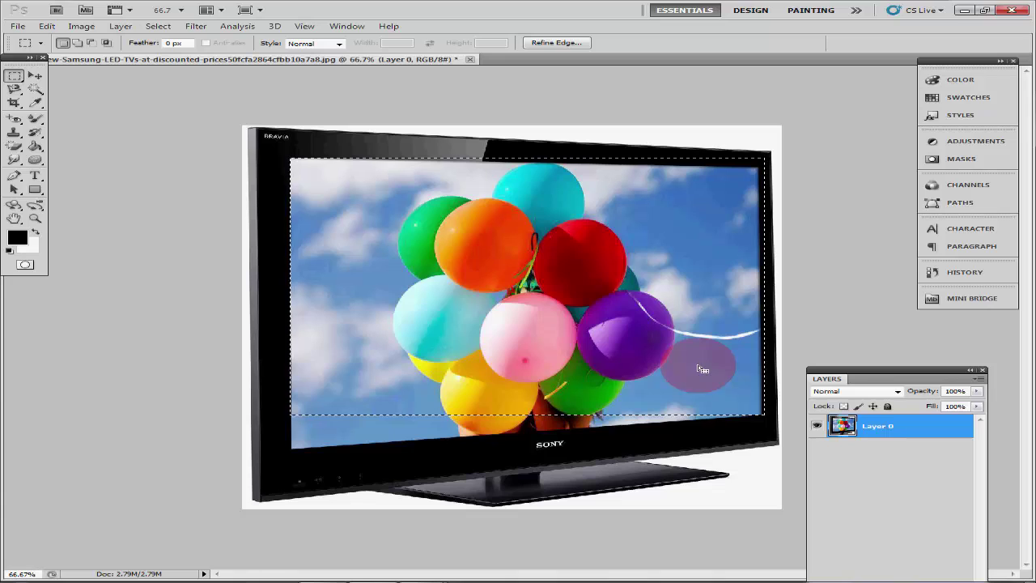
key(v)
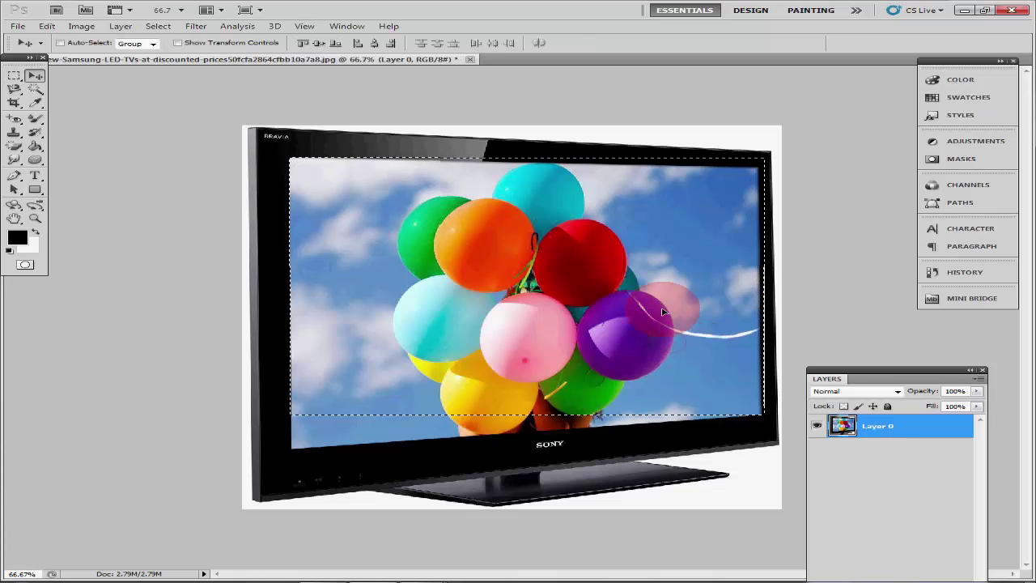
drag(677, 352, 662, 318)
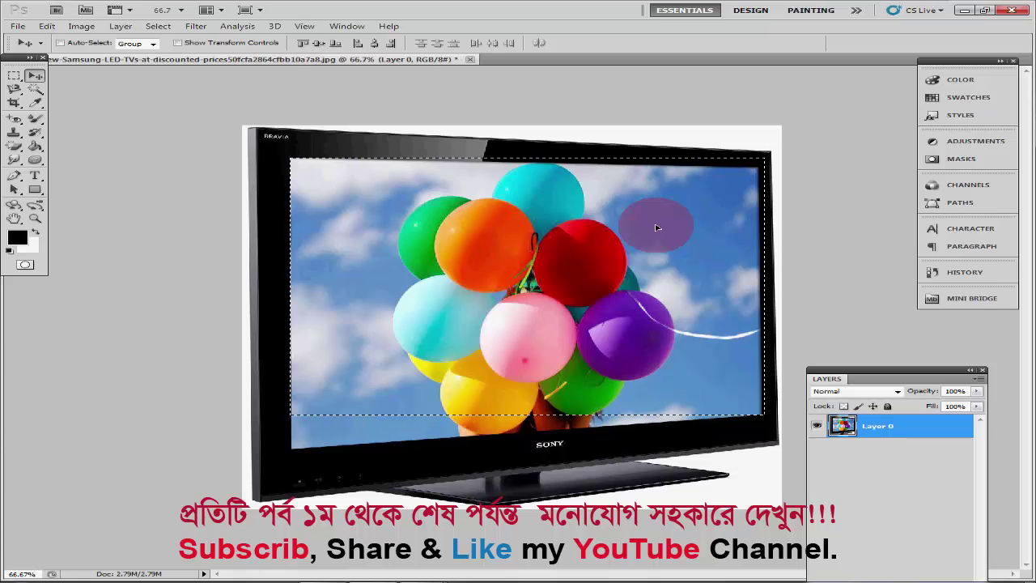
key(ctrl+d)
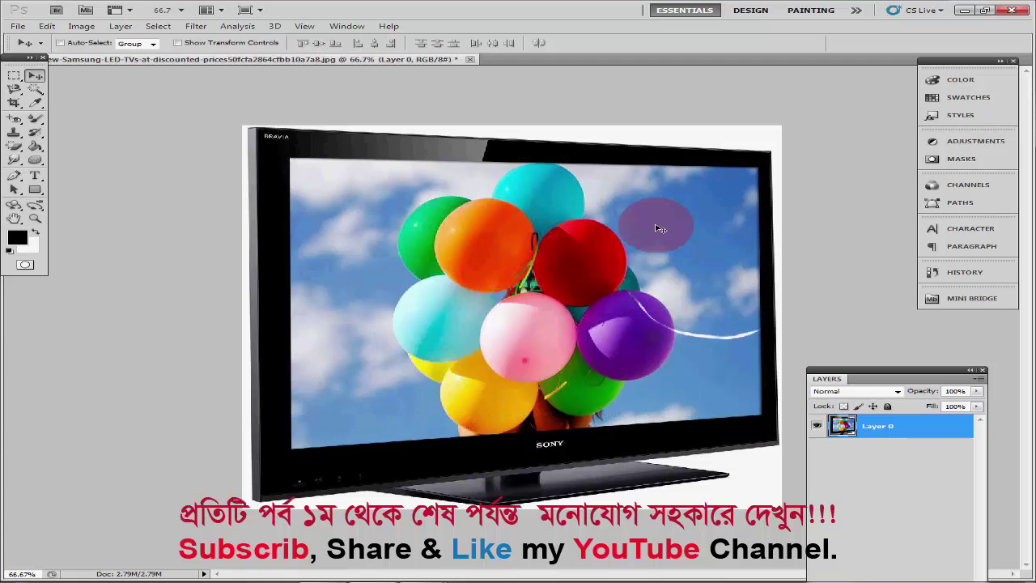
drag(658, 229, 662, 229)
drag(663, 228, 176, 203)
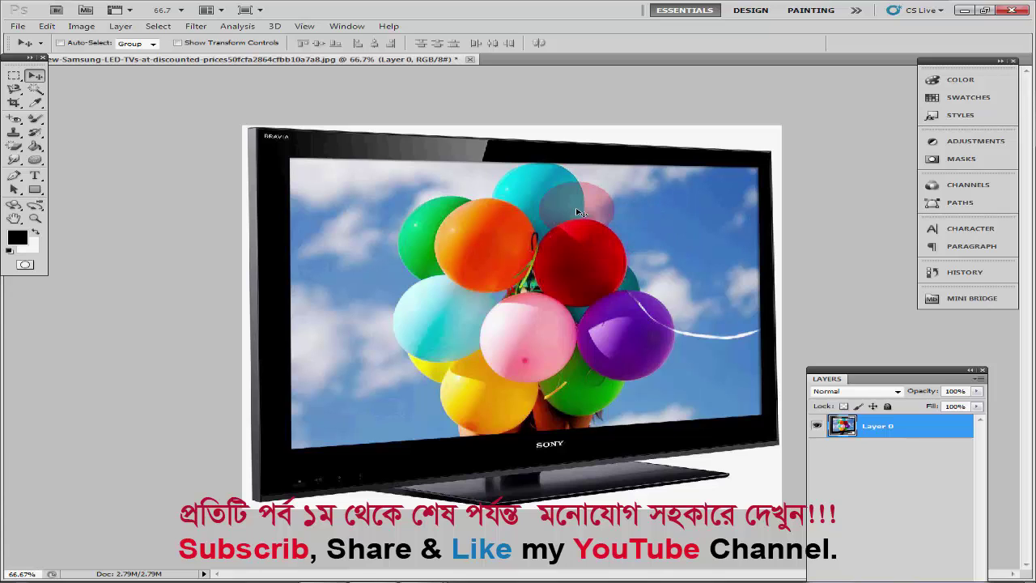
With the Pen Tool, trace a closed path around the TV screen's four corners
click(14, 175)
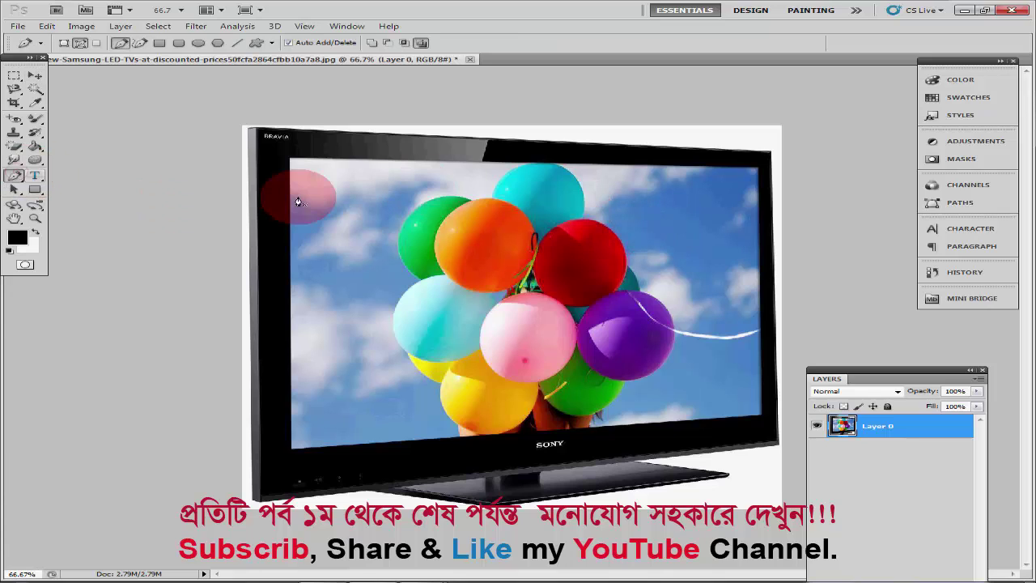
click(290, 159)
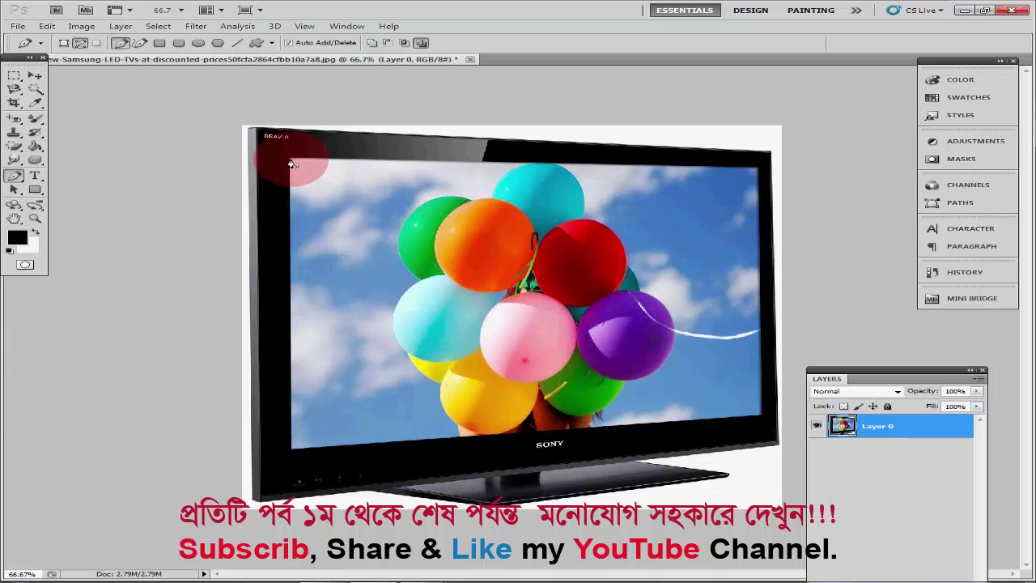
click(759, 169)
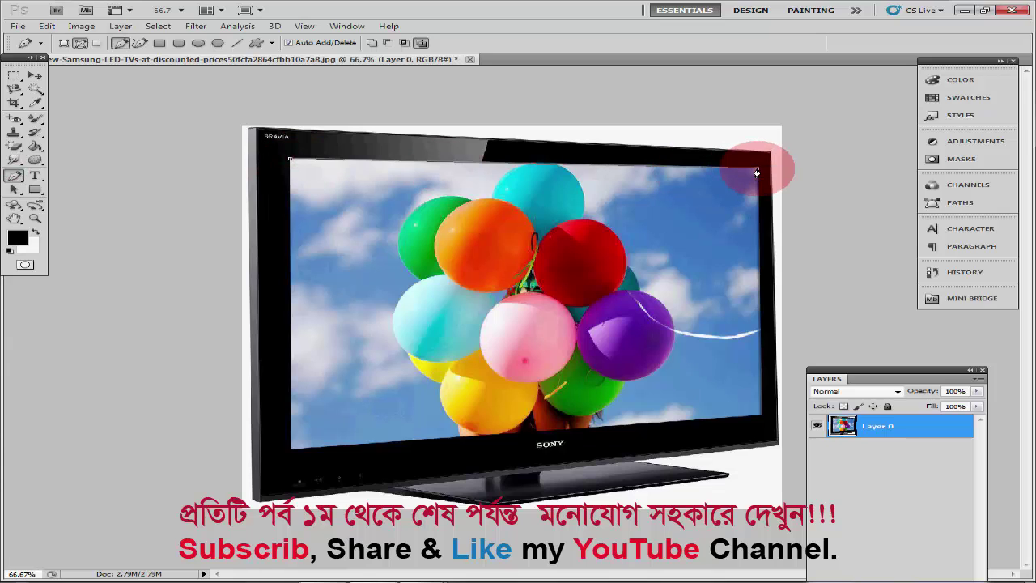
click(760, 414)
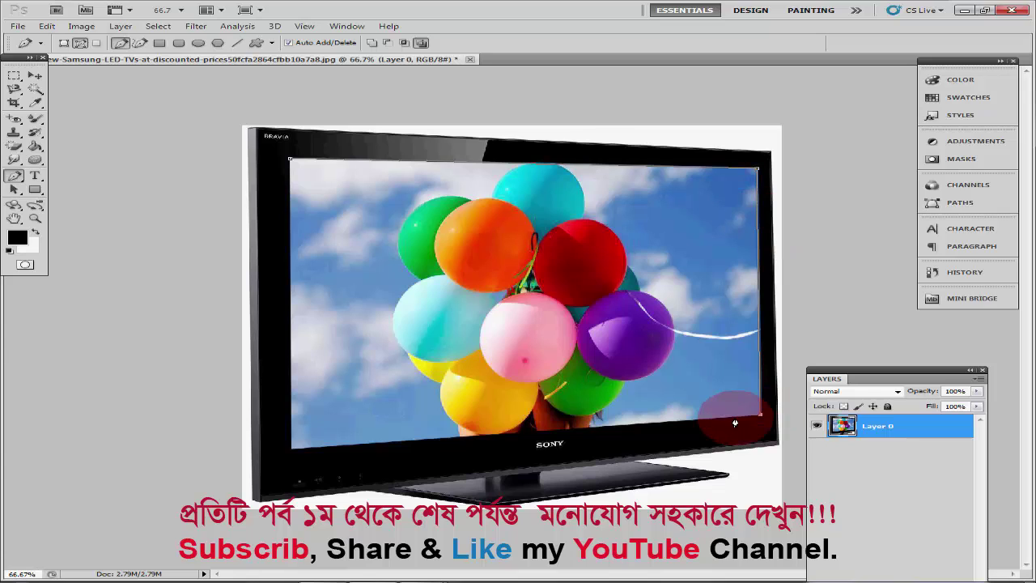
click(293, 448)
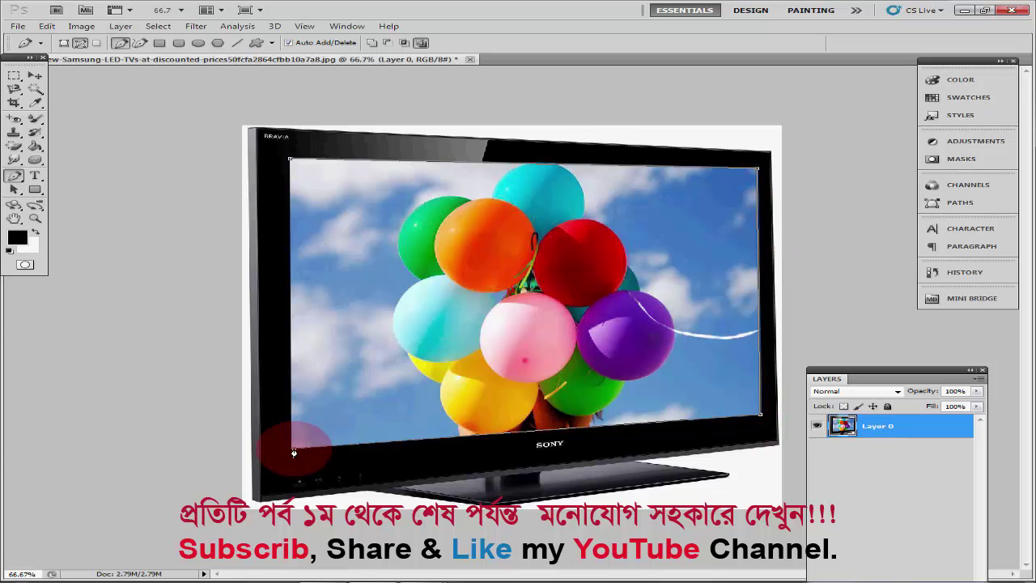
click(290, 160)
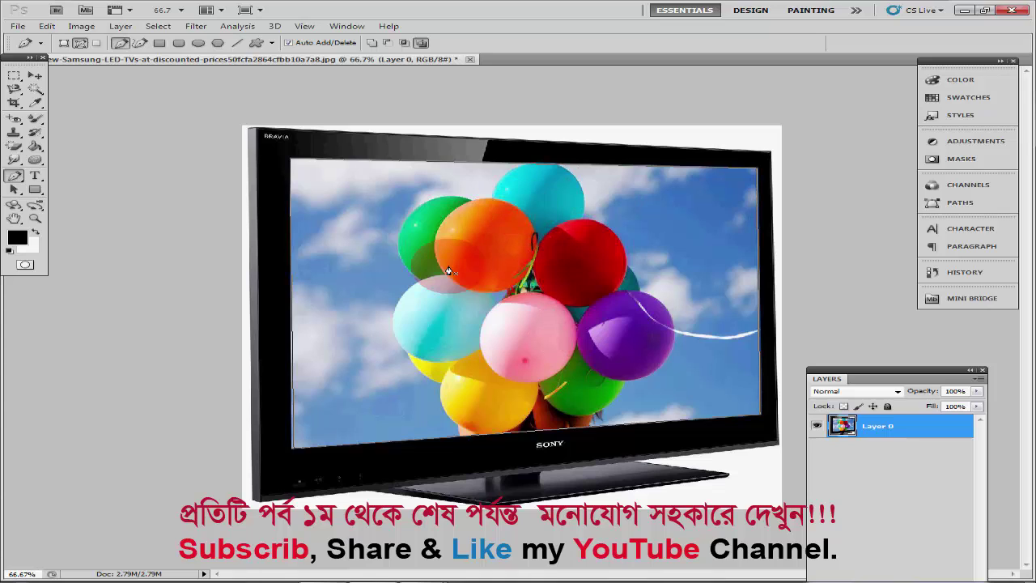
Convert the screen path into a selection with Make Selection
right_click(485, 219)
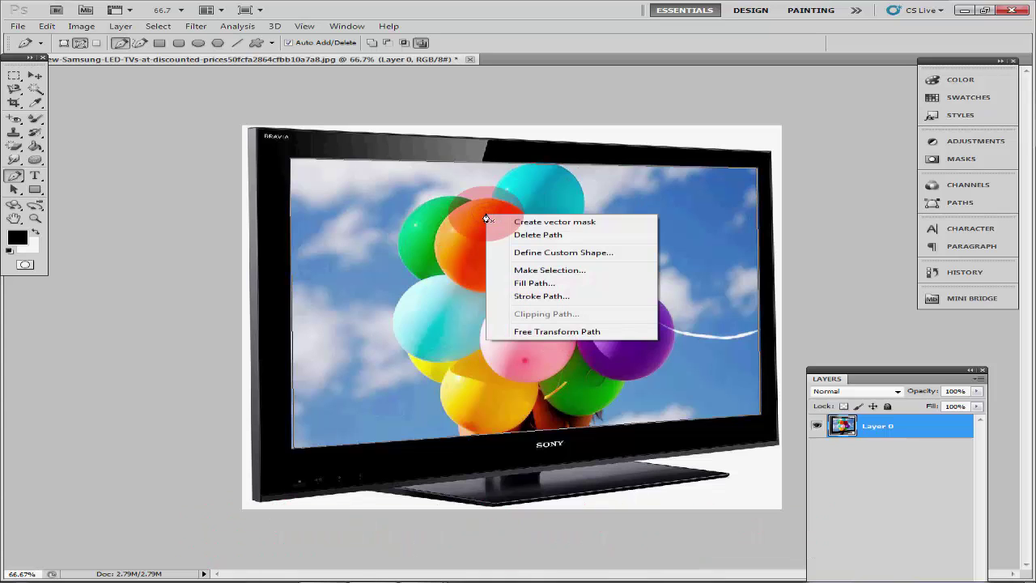
click(600, 274)
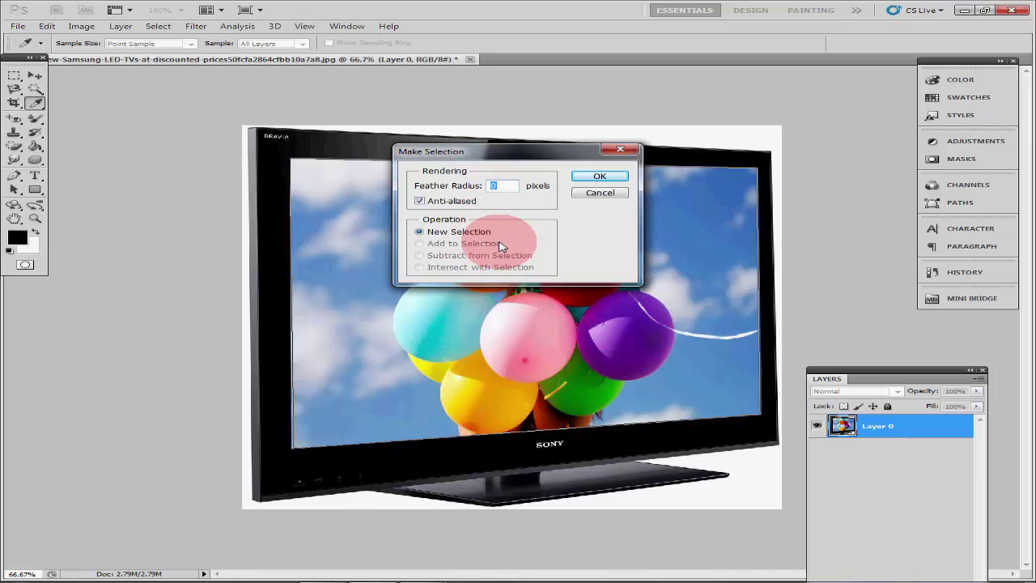
click(612, 177)
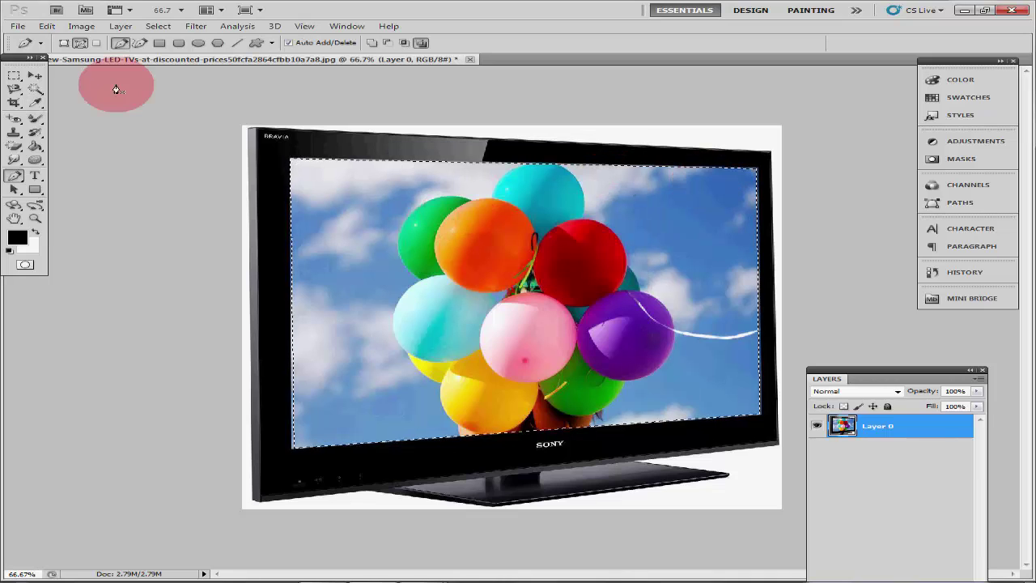
click(630, 277)
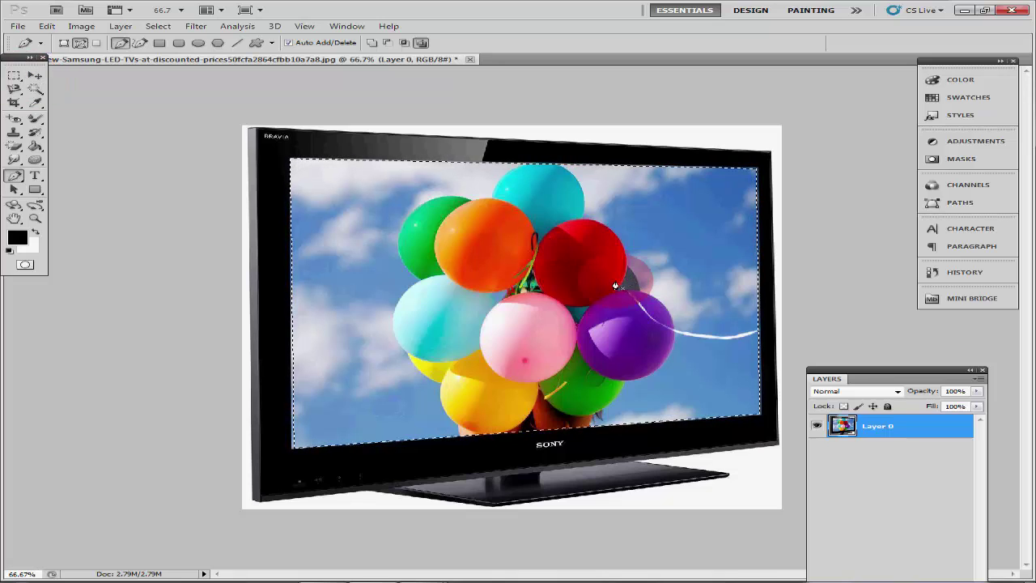
Shift the selected screen image with the Move tool, compare using undo, then deselect
key(v)
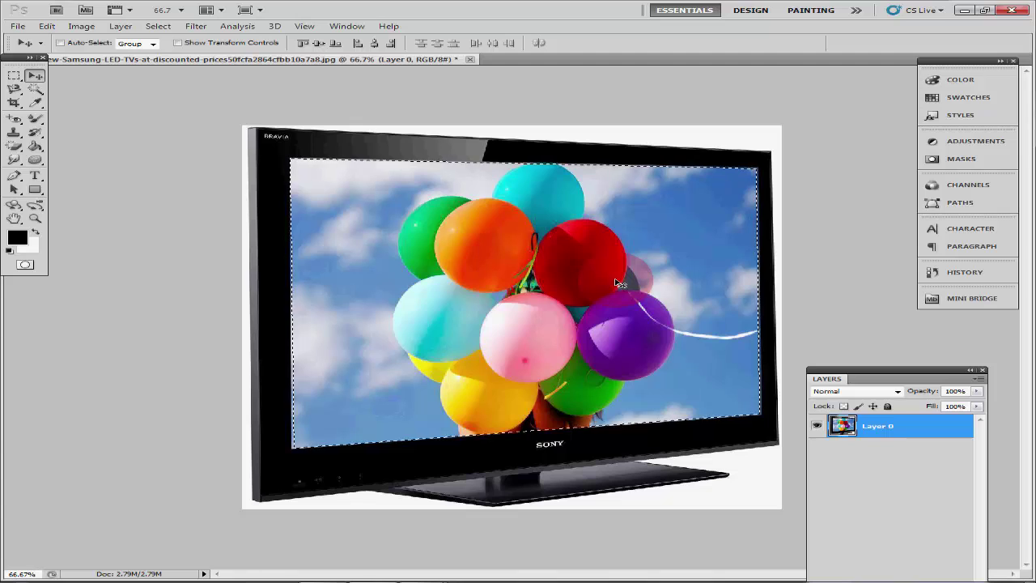
mouse_move(616, 285)
mouse_down()
mouse_move(693, 313)
mouse_move(612, 285)
mouse_move(620, 270)
mouse_up()
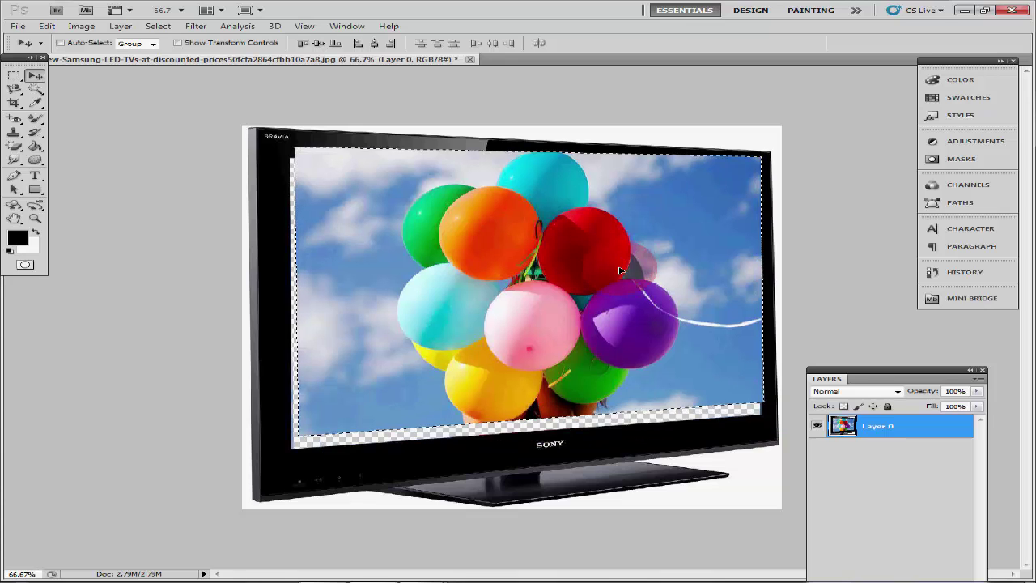
drag(621, 270, 615, 271)
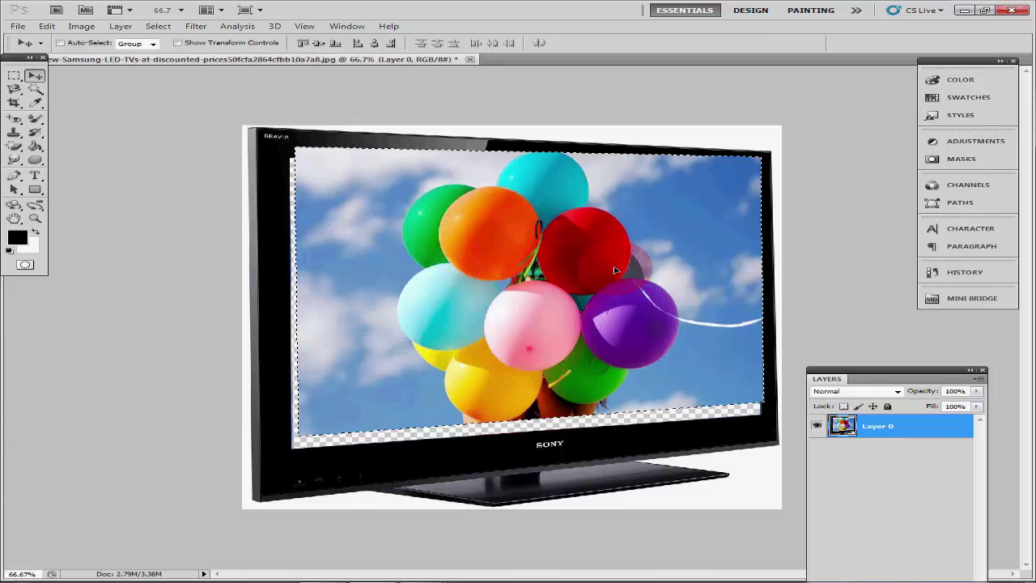
key(ctrl+z)
key(ctrl+z)
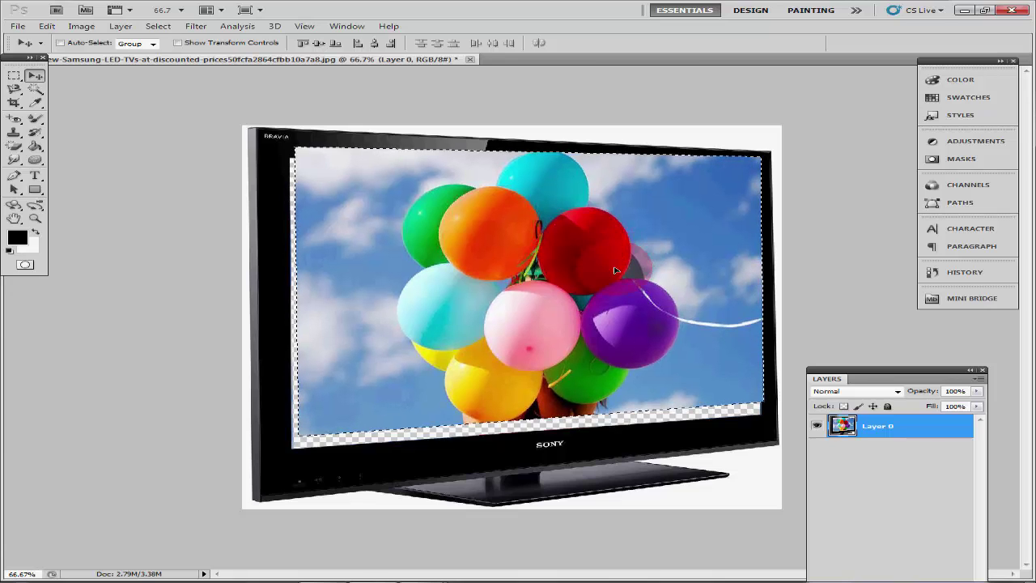
key(ctrl+d)
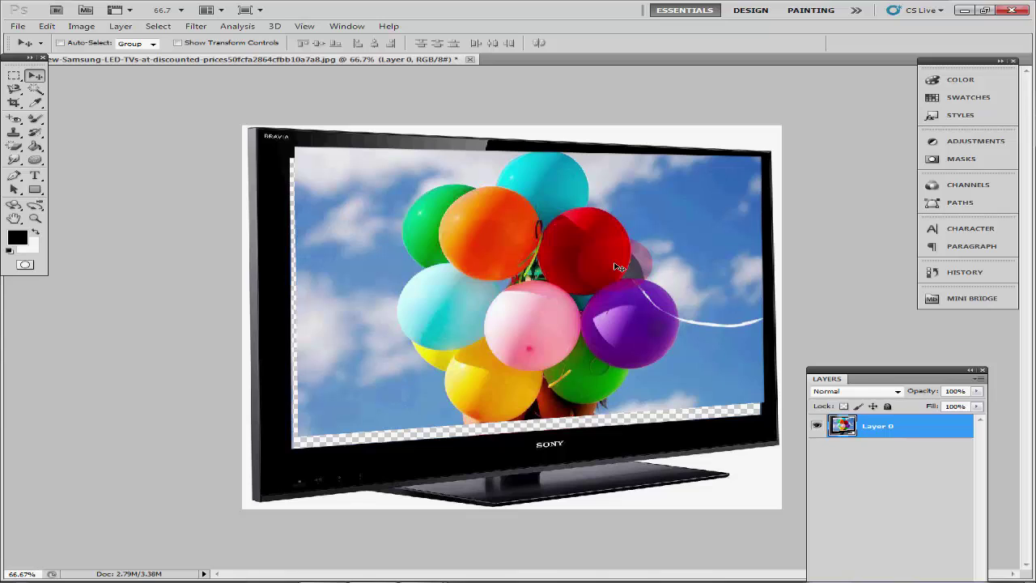
Try the Add Anchor Point Tool, then switch back to the Pen Tool
click(13, 183)
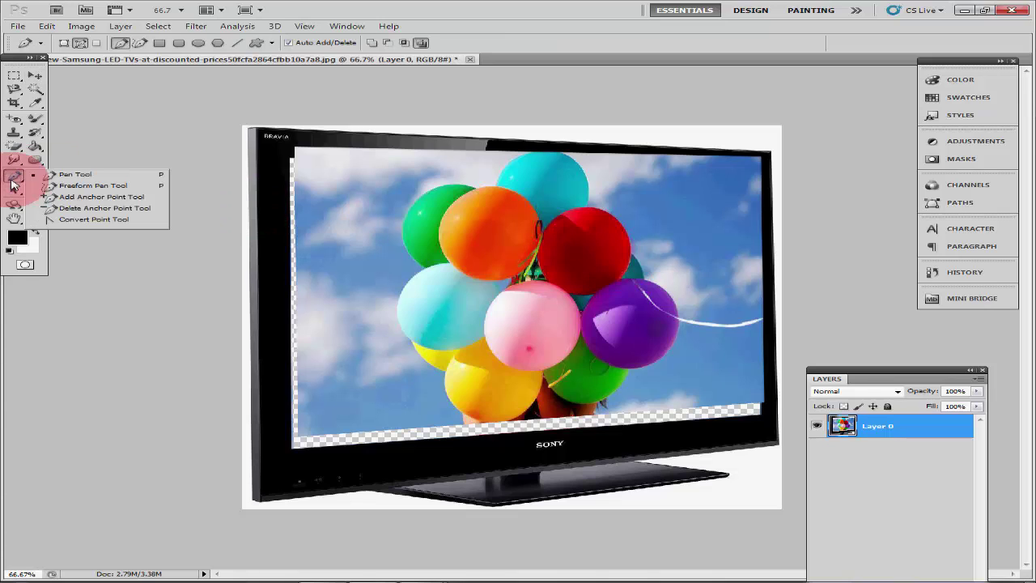
drag(12, 183, 115, 202)
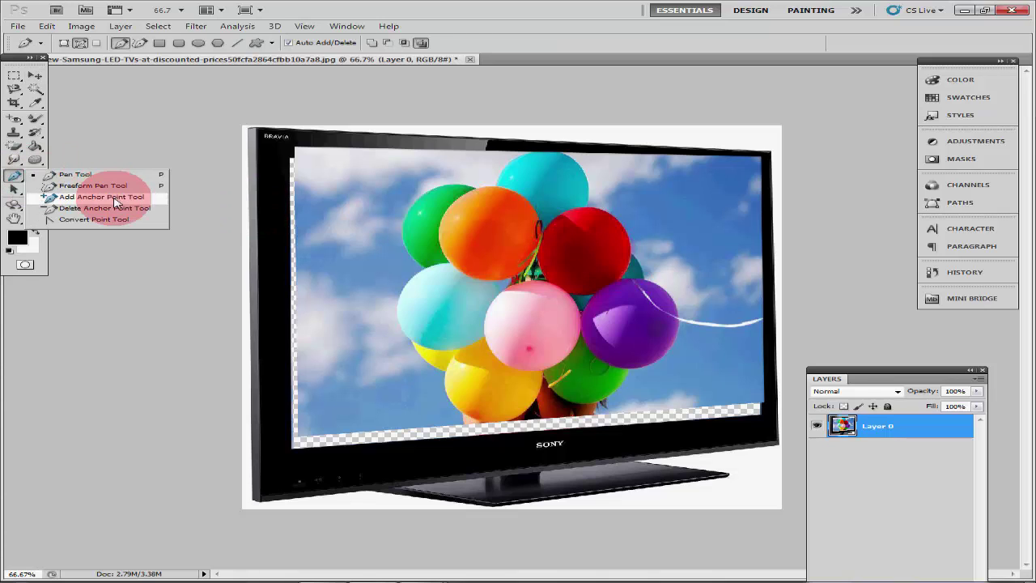
click(115, 202)
click(24, 178)
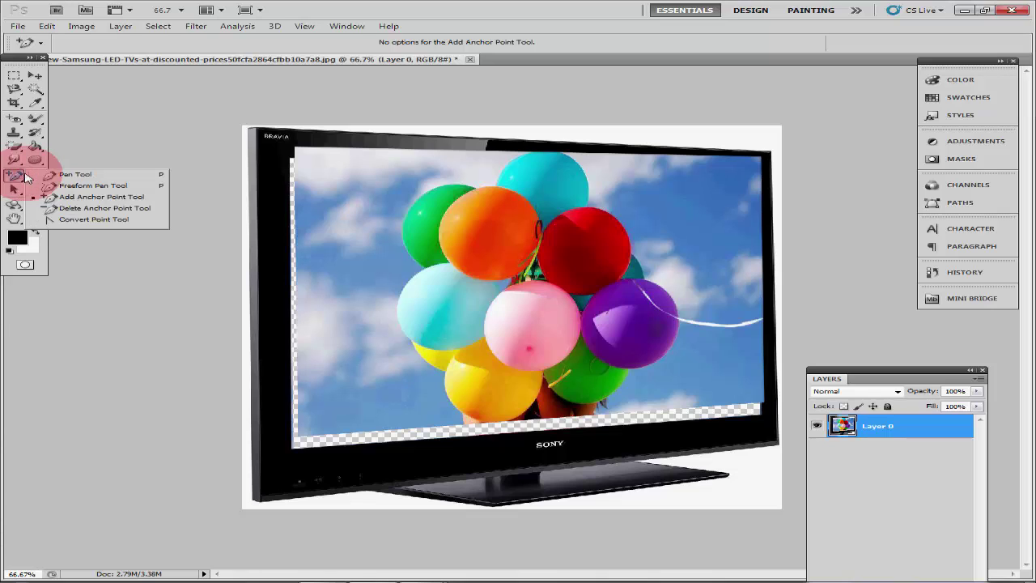
click(50, 174)
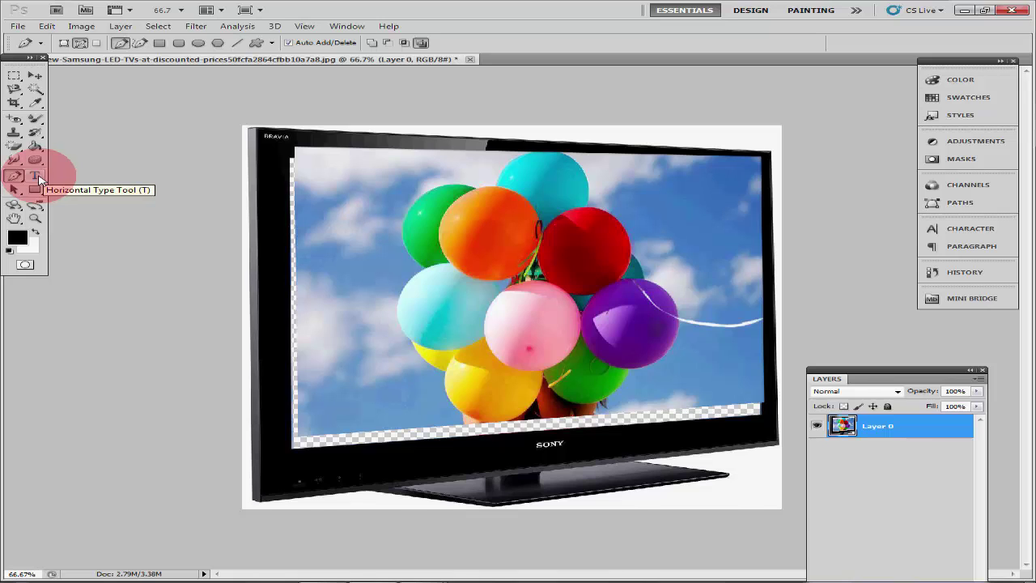
Type 'uoiyhiohjioho' at 72 pt across the sky with the Horizontal Type Tool
click(37, 176)
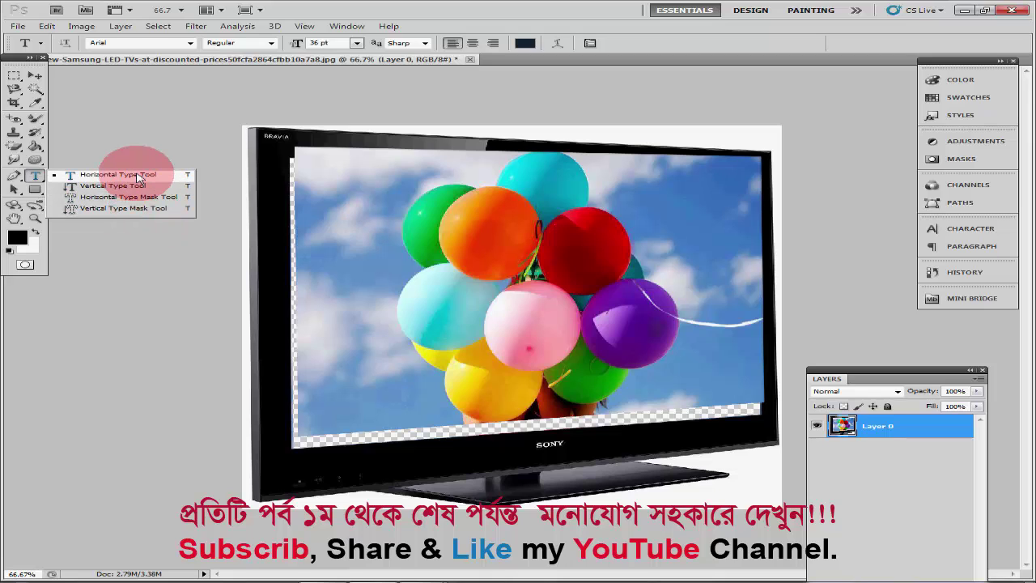
click(138, 176)
click(328, 215)
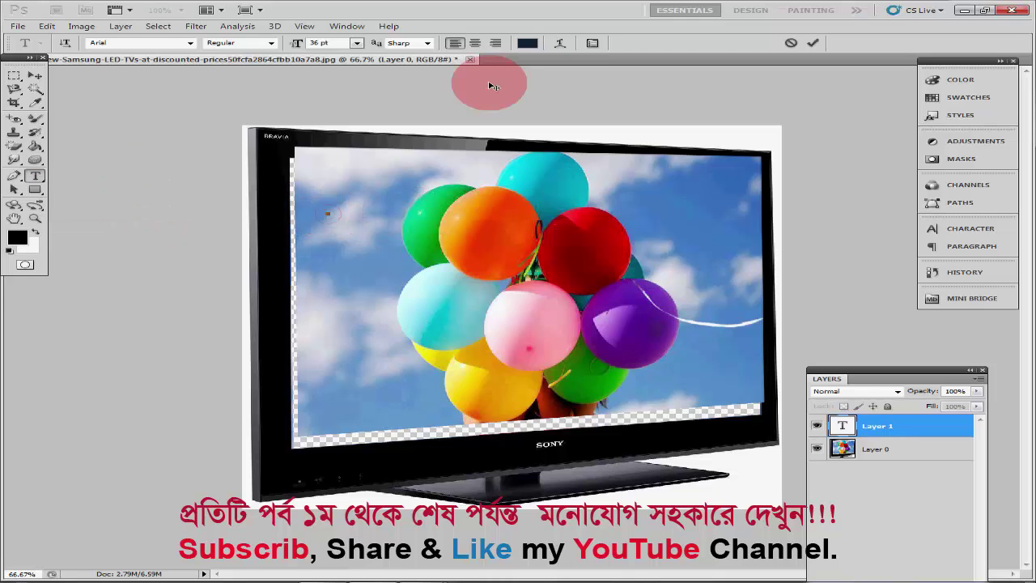
click(356, 43)
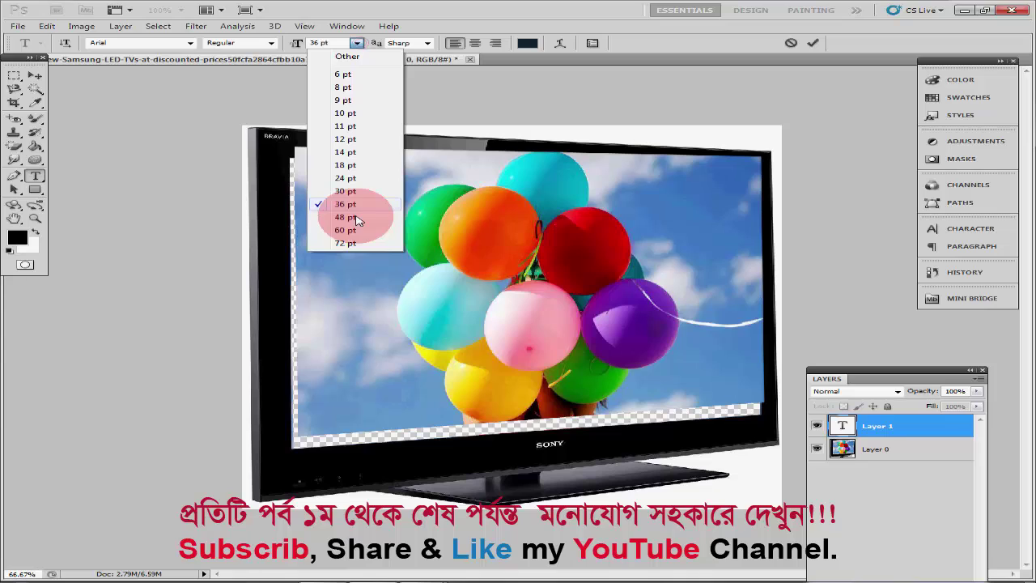
click(345, 243)
text(uoiyhio)
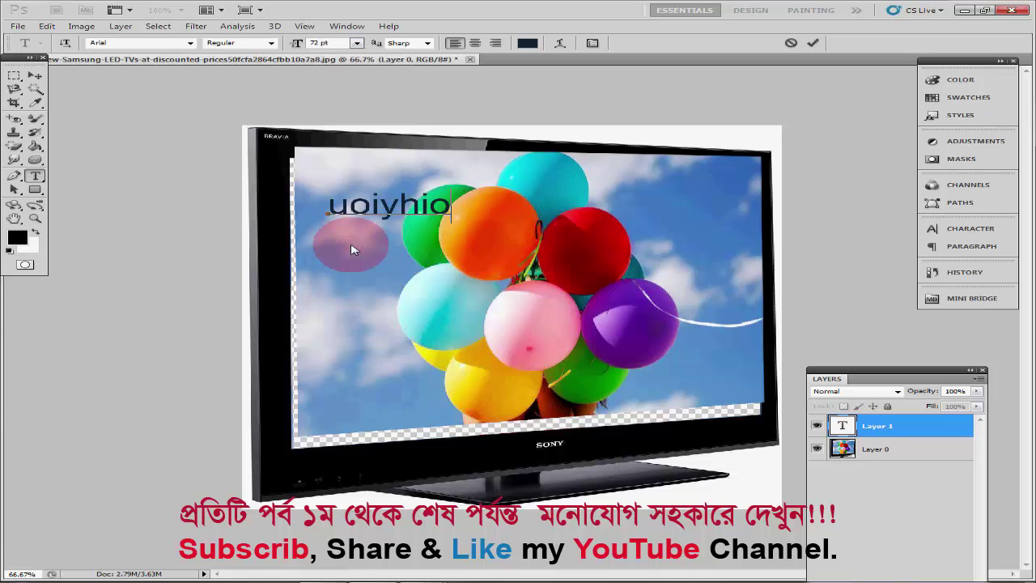
text(hjioho)
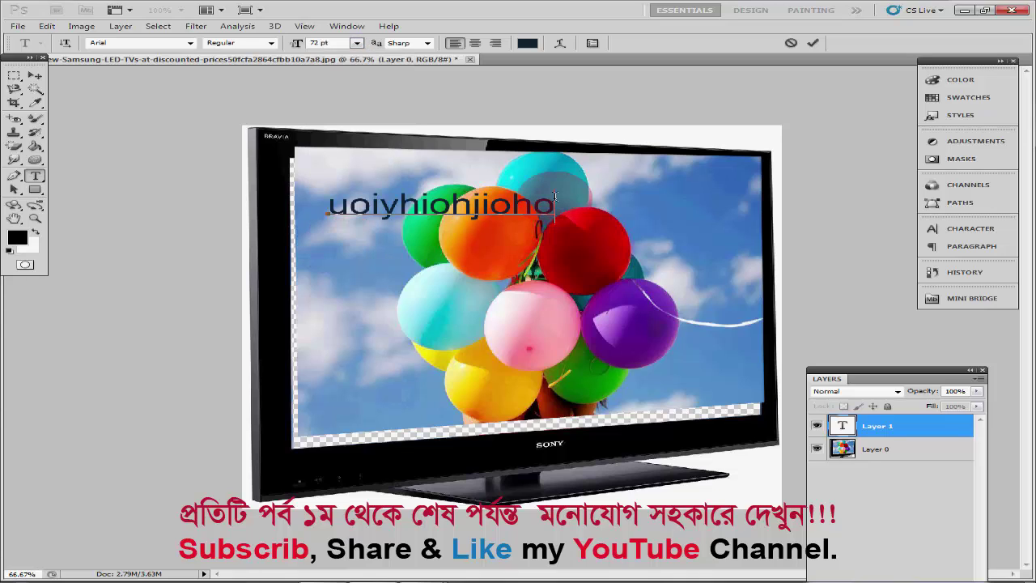
drag(555, 202, 233, 208)
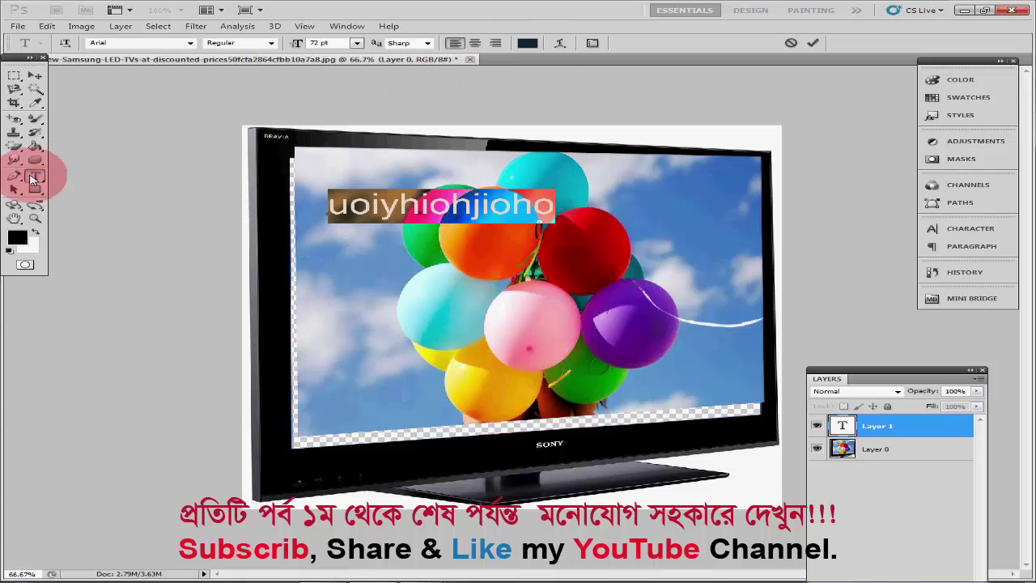
Add vertical text 'pppp' down the right side and commit it
drag(33, 180, 99, 190)
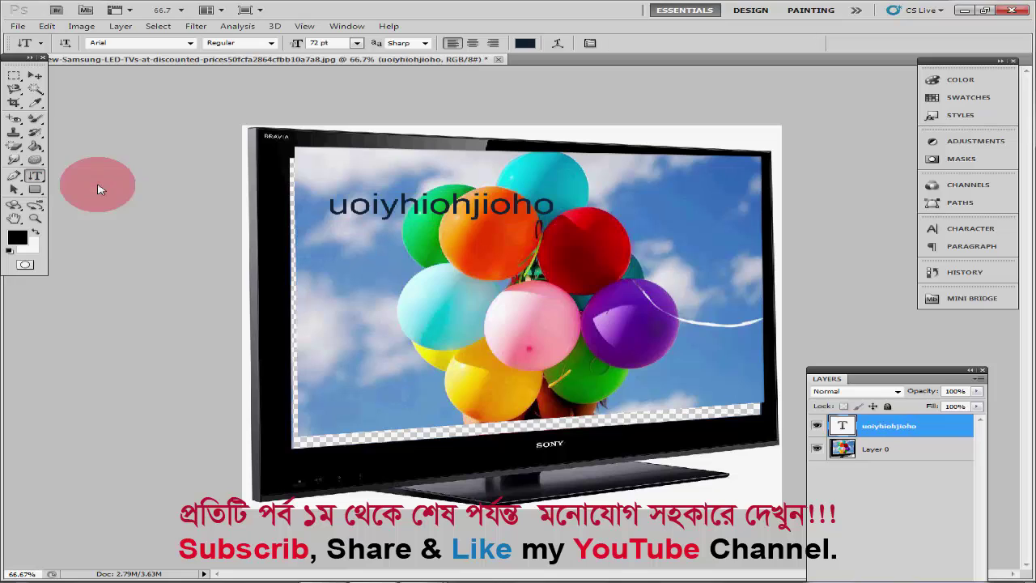
click(536, 230)
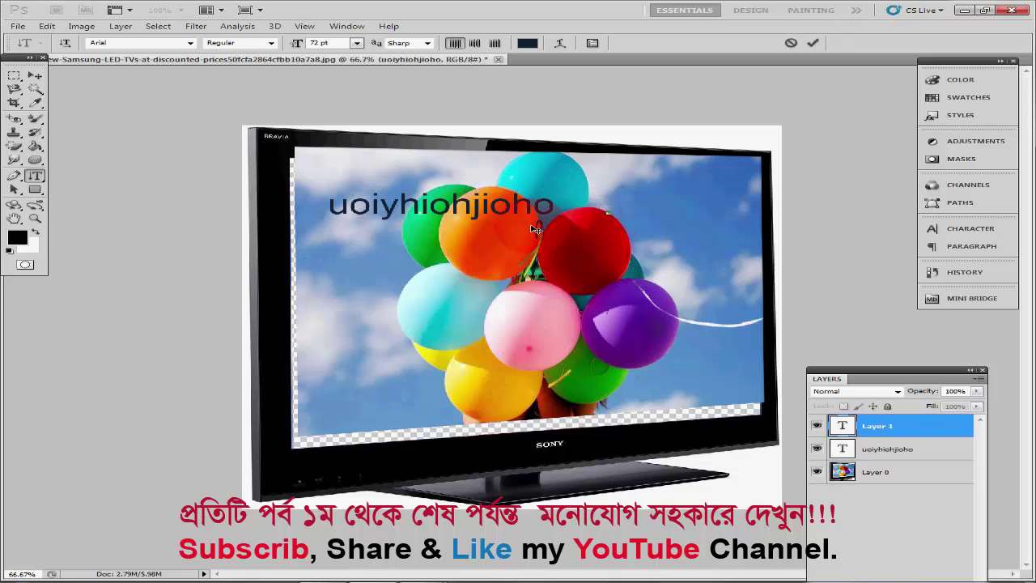
text(pppp)
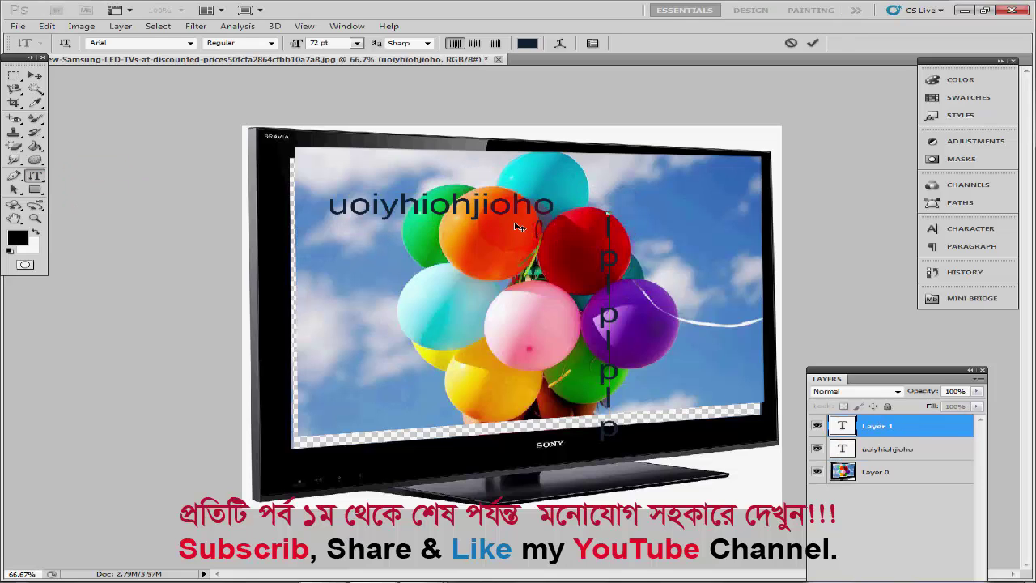
drag(34, 176, 99, 183)
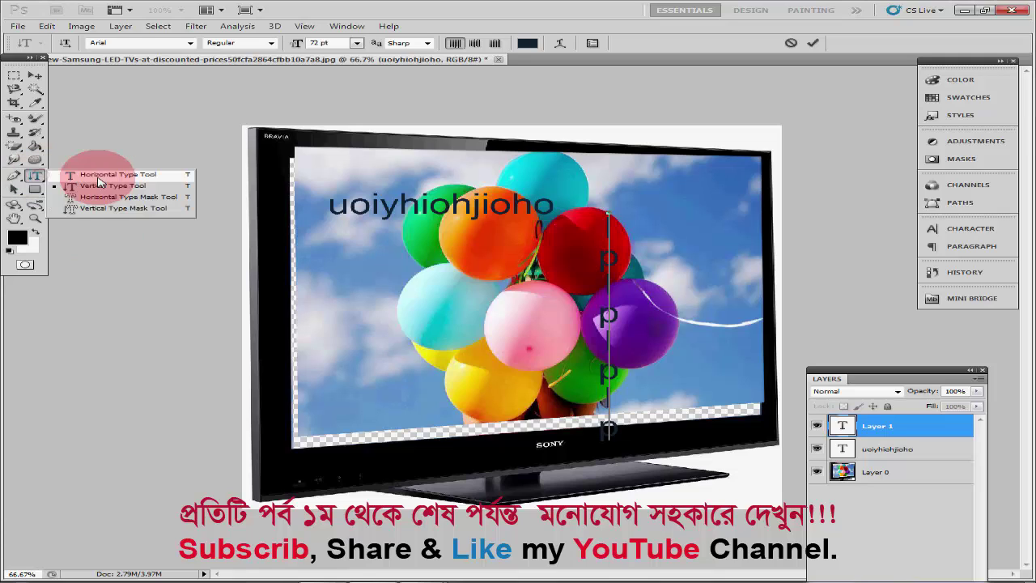
click(97, 175)
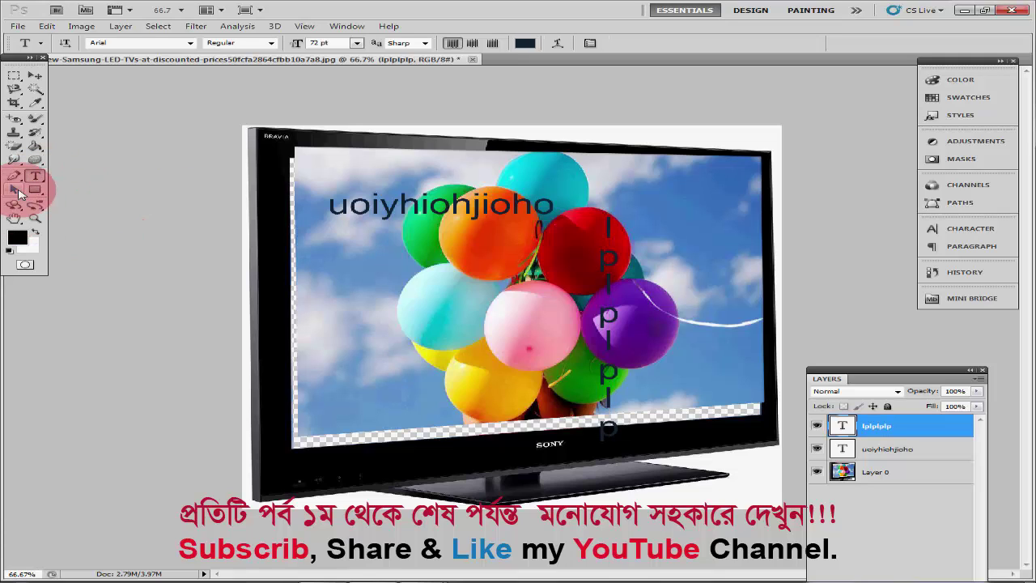
Return to the Pen Tool and place the first point of a new path
drag(20, 192, 132, 199)
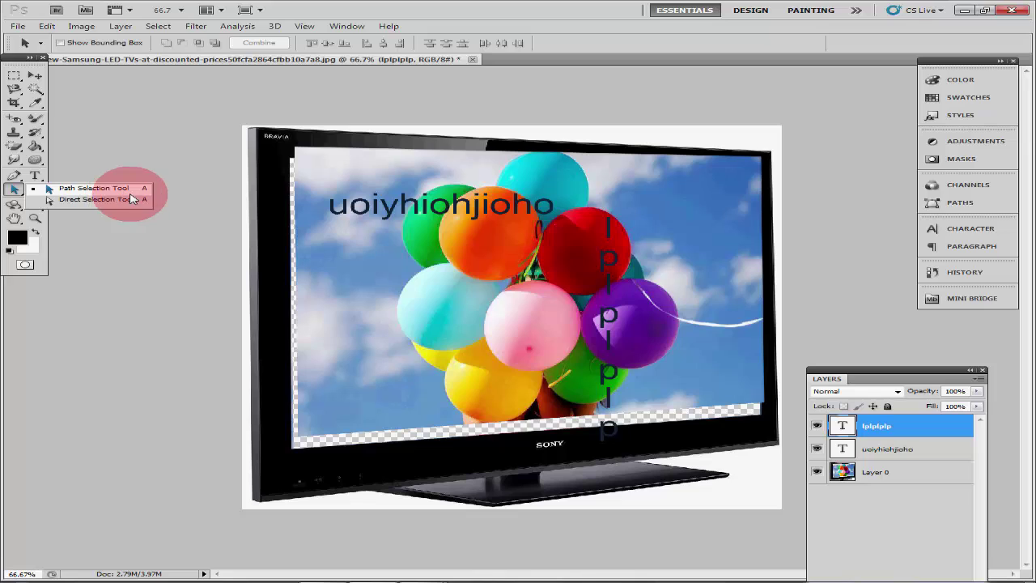
click(13, 175)
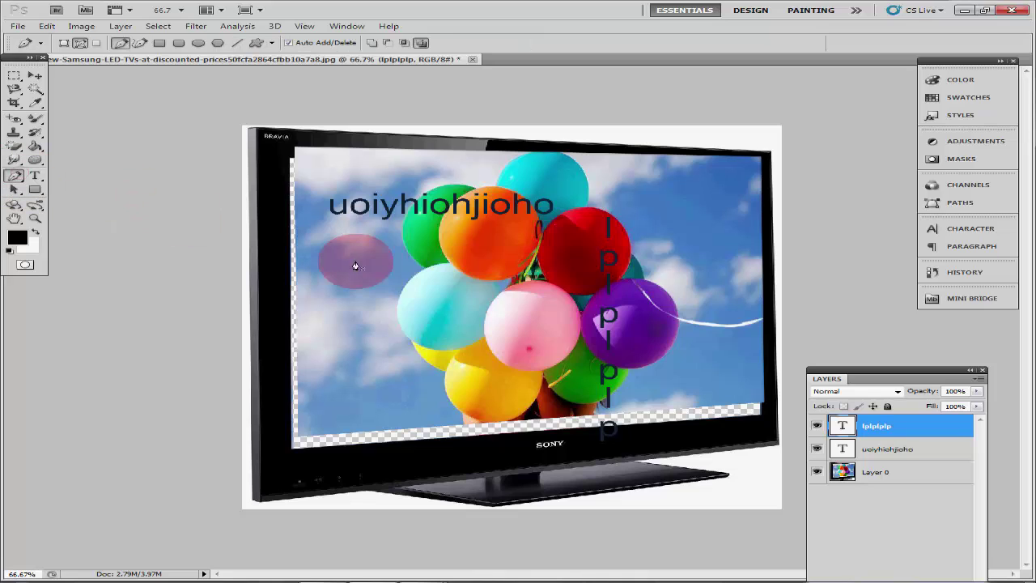
click(356, 261)
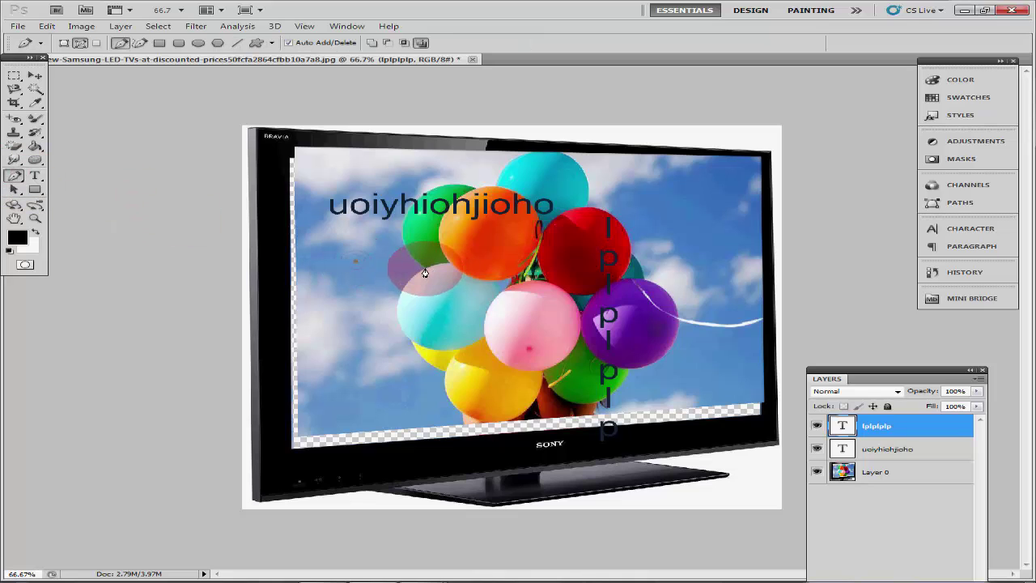
Add two curved points across the balloons and reposition the whole path with Path Selection
drag(424, 270, 402, 291)
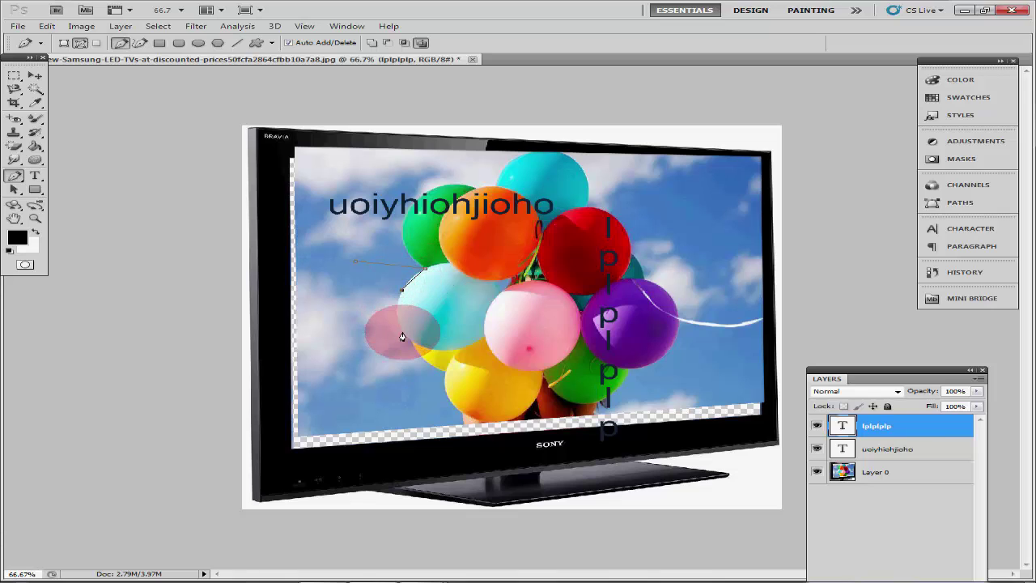
drag(402, 331, 420, 348)
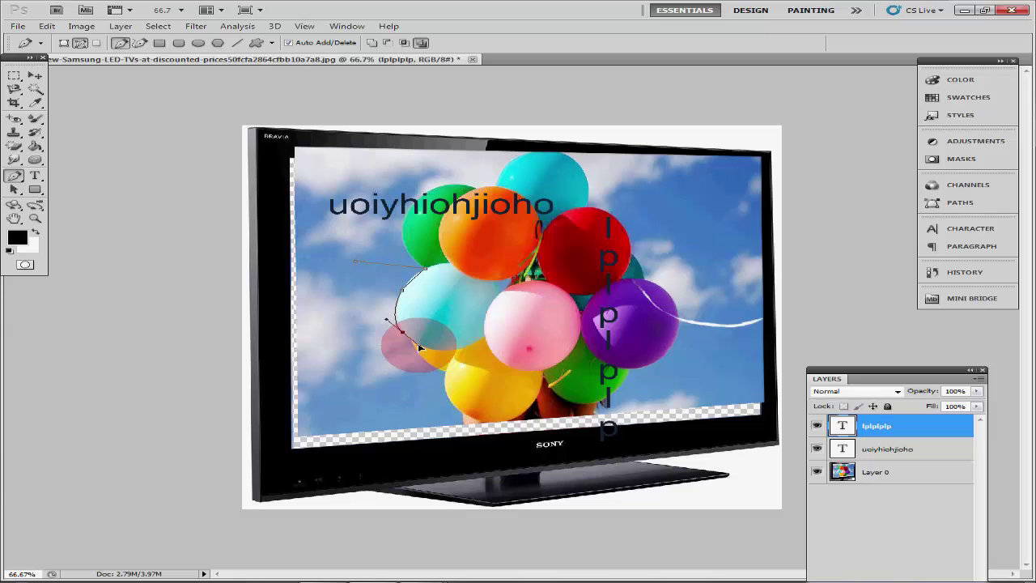
click(20, 195)
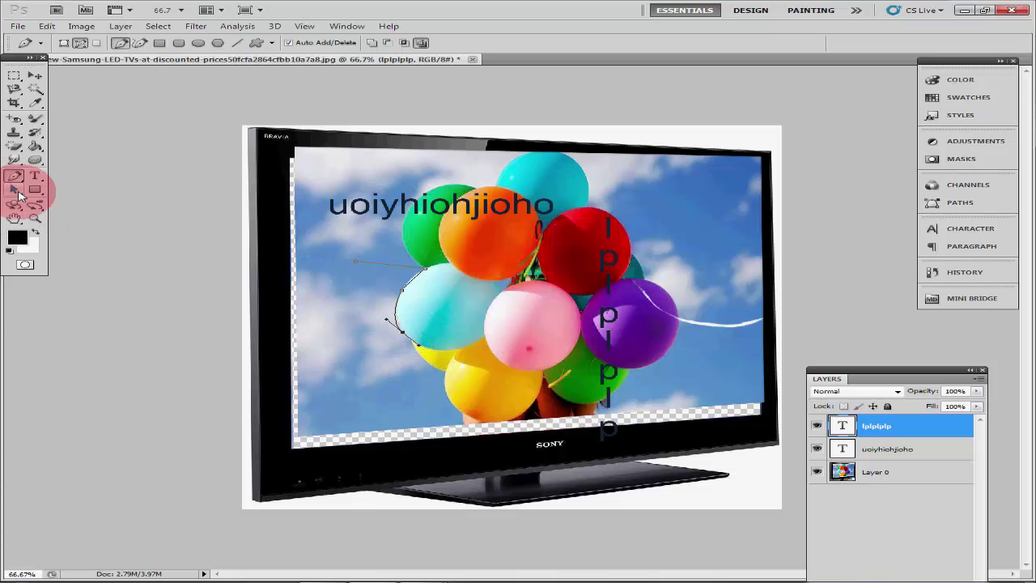
drag(20, 194, 127, 191)
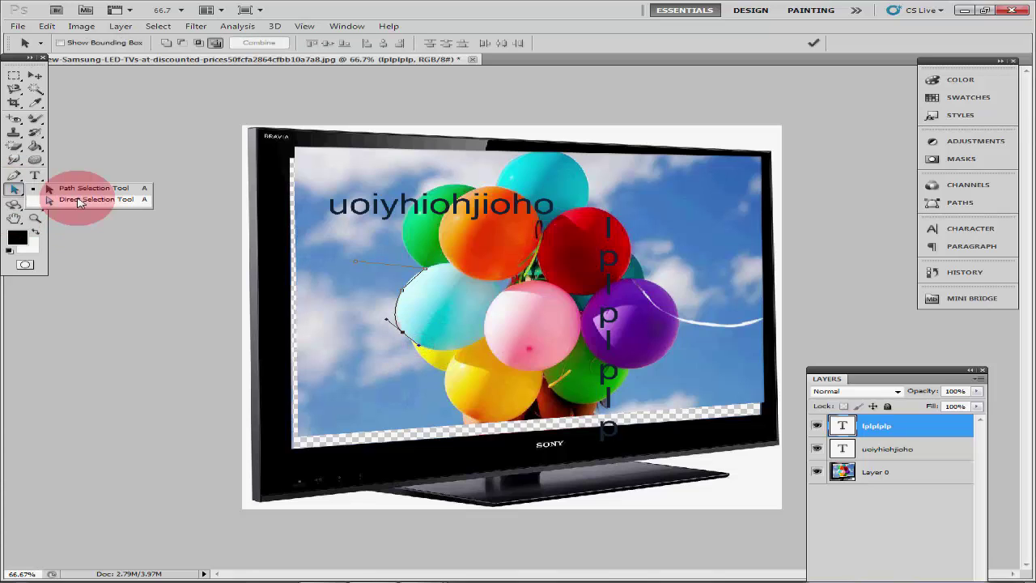
drag(379, 279, 405, 289)
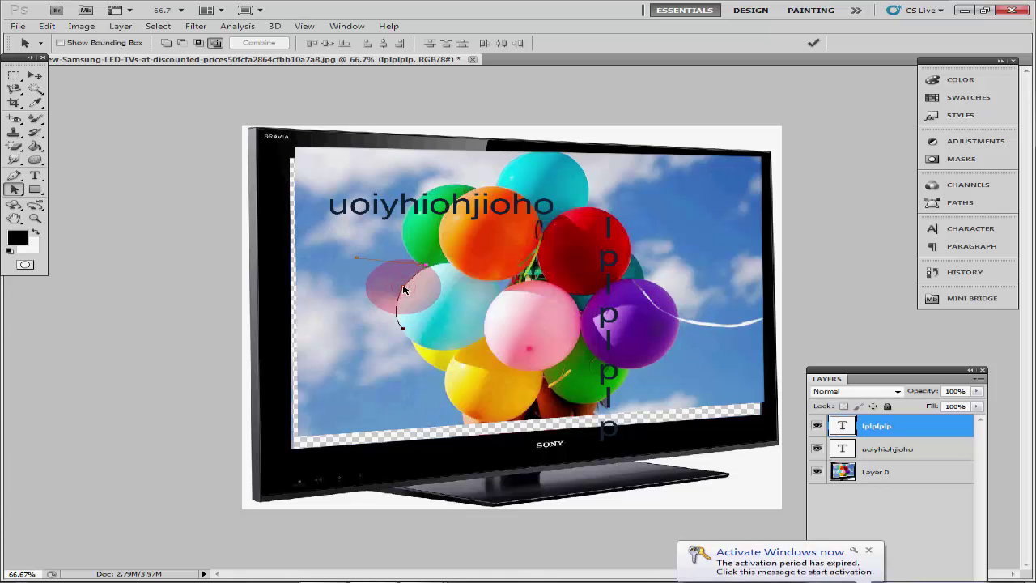
drag(405, 290, 362, 274)
Use the Direct Selection Tool to drag anchors, bending the curve over the orange balloon
click(15, 190)
drag(15, 190, 80, 206)
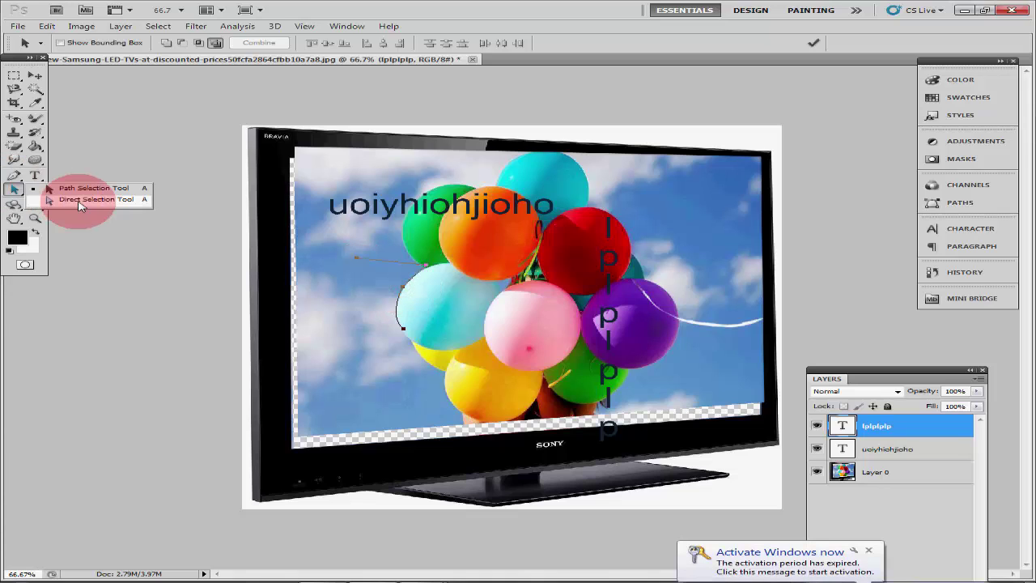
mouse_move(358, 278)
mouse_down()
mouse_move(414, 296)
mouse_move(396, 287)
mouse_move(403, 303)
mouse_up()
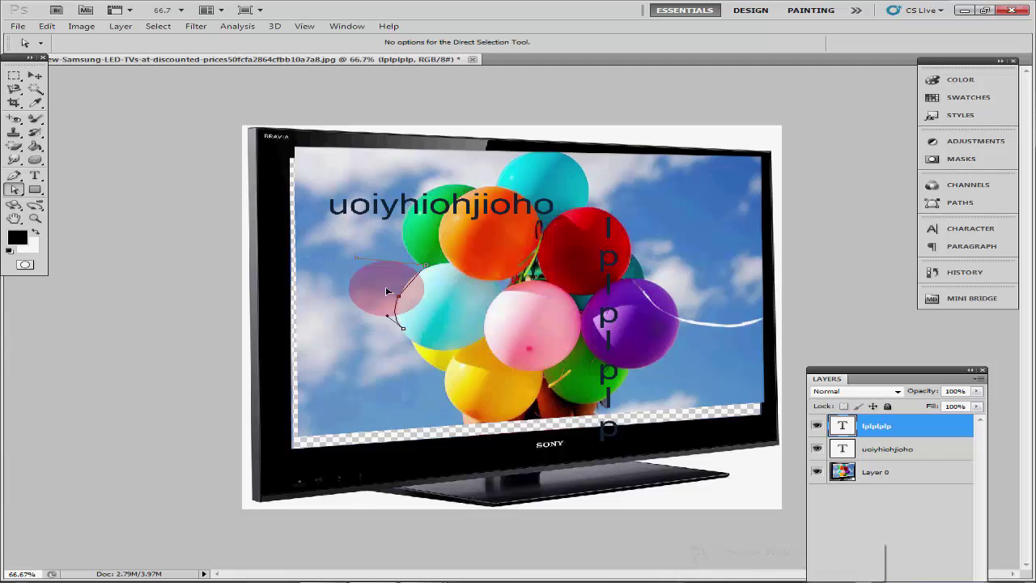
drag(403, 303, 509, 314)
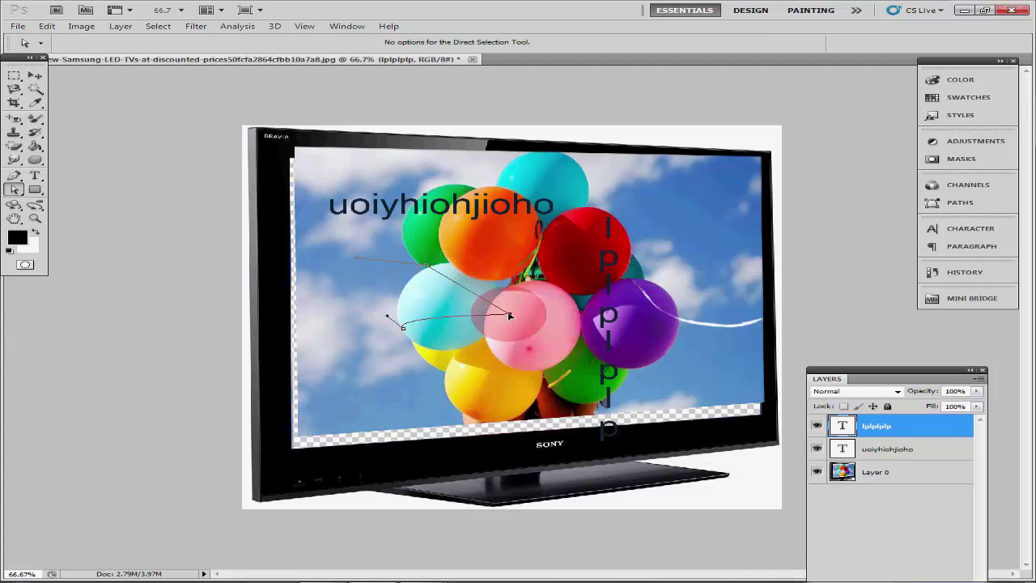
drag(352, 263, 482, 265)
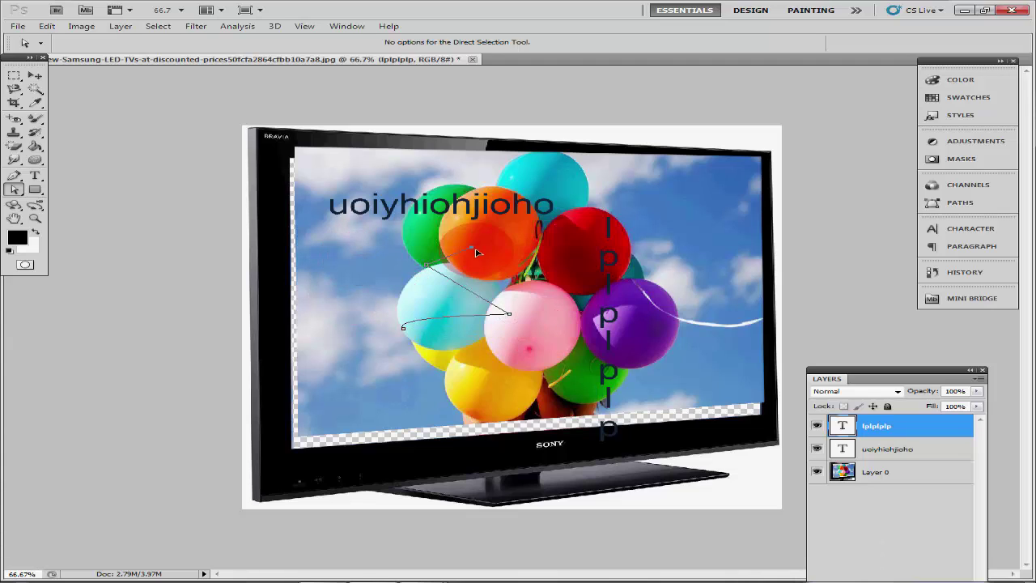
drag(15, 189, 94, 208)
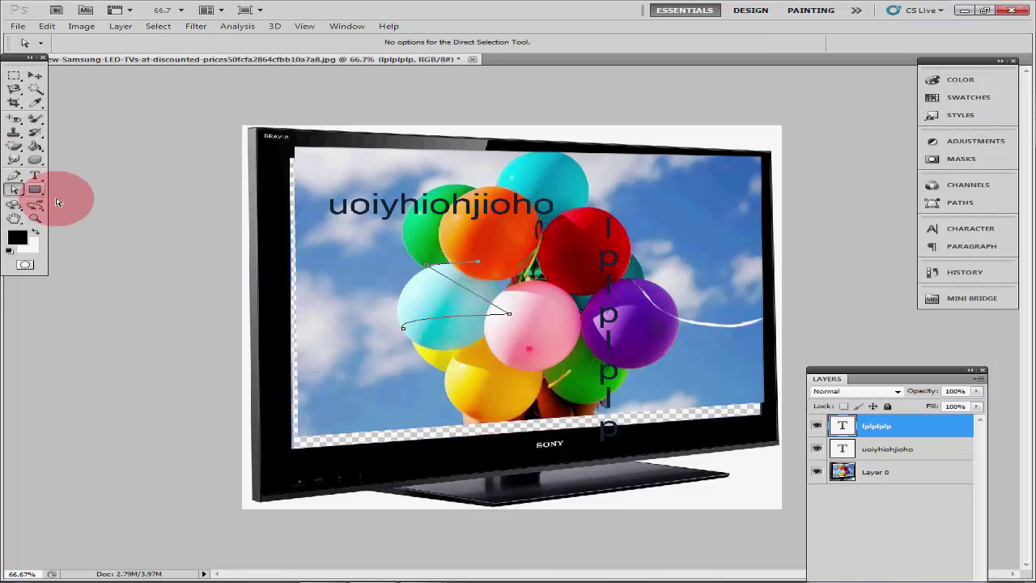
Look at the Custom Shape Tool's geometry options, then activate Move with Layer 0 selected
click(37, 190)
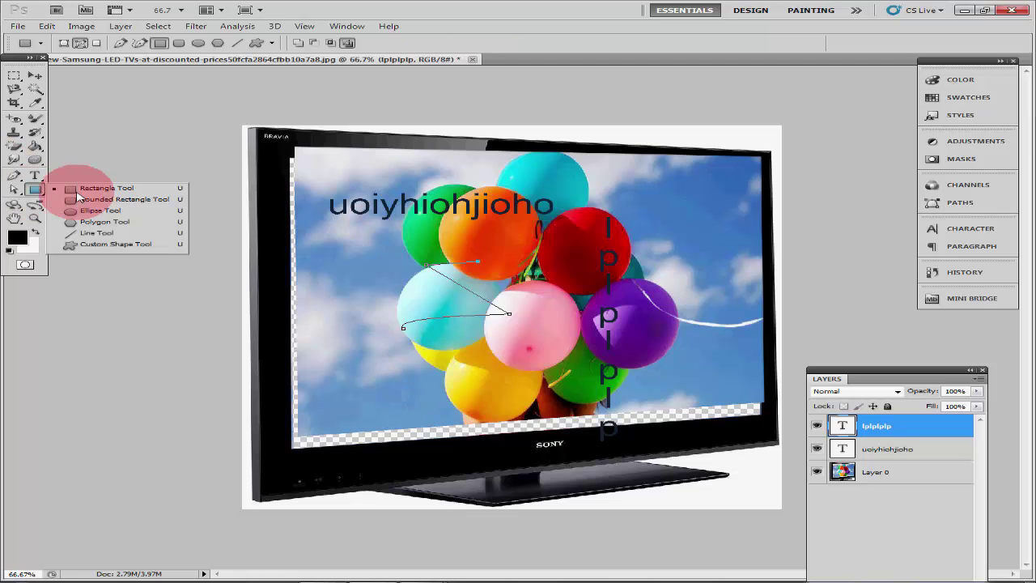
mouse_move(38, 193)
mouse_down()
mouse_move(148, 212)
mouse_move(105, 245)
mouse_up()
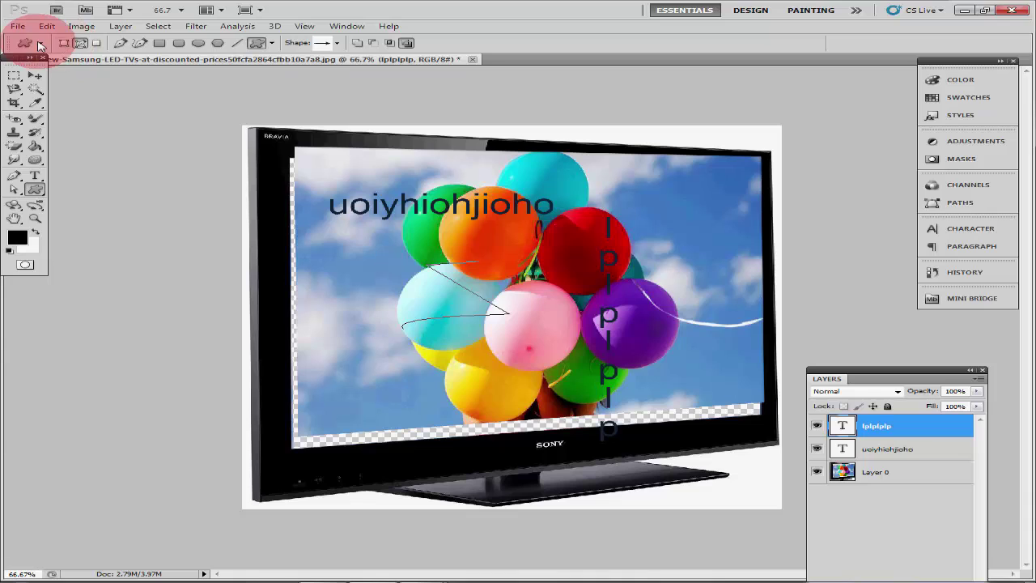
click(272, 44)
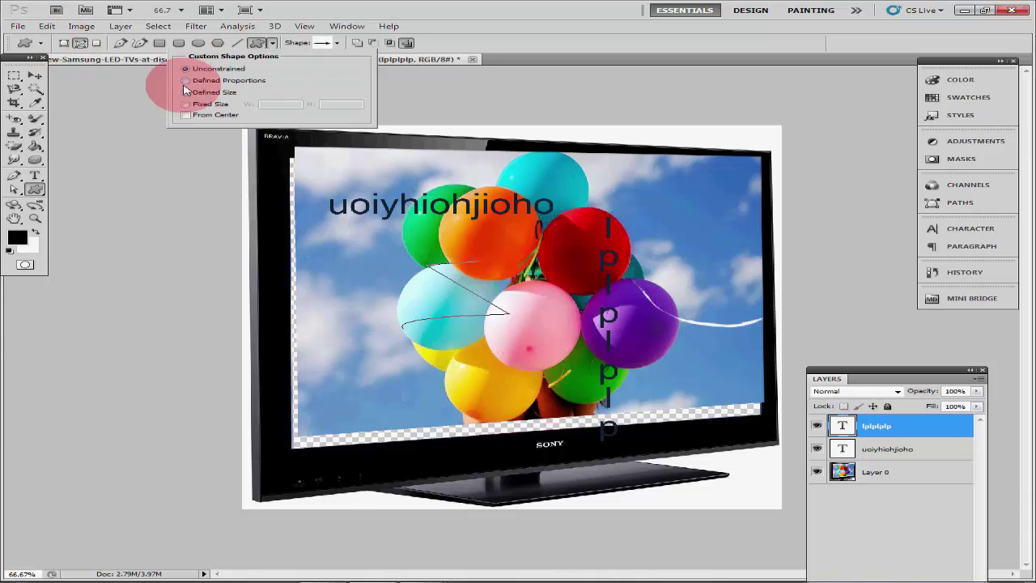
click(461, 45)
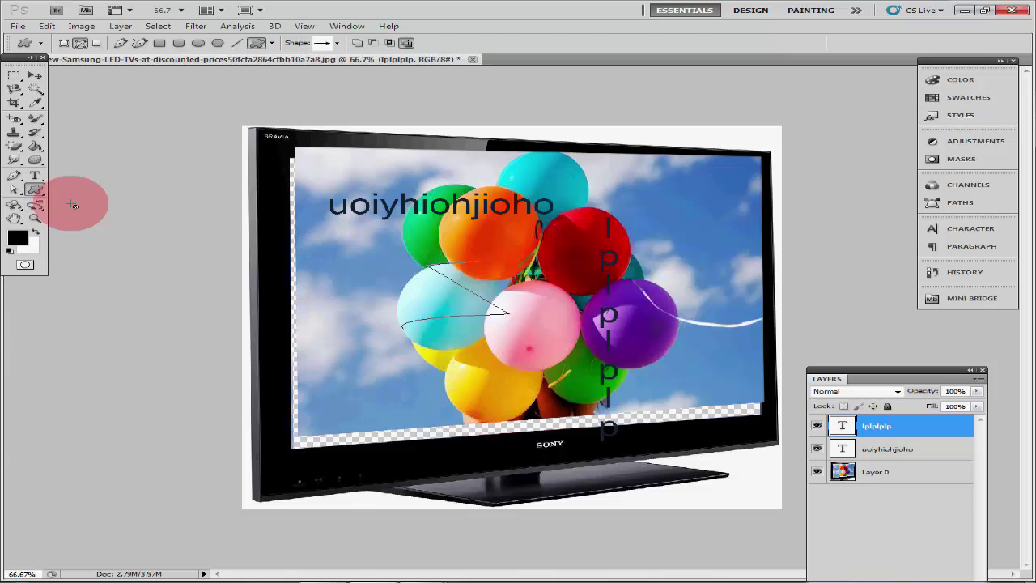
key(v)
click(769, 458)
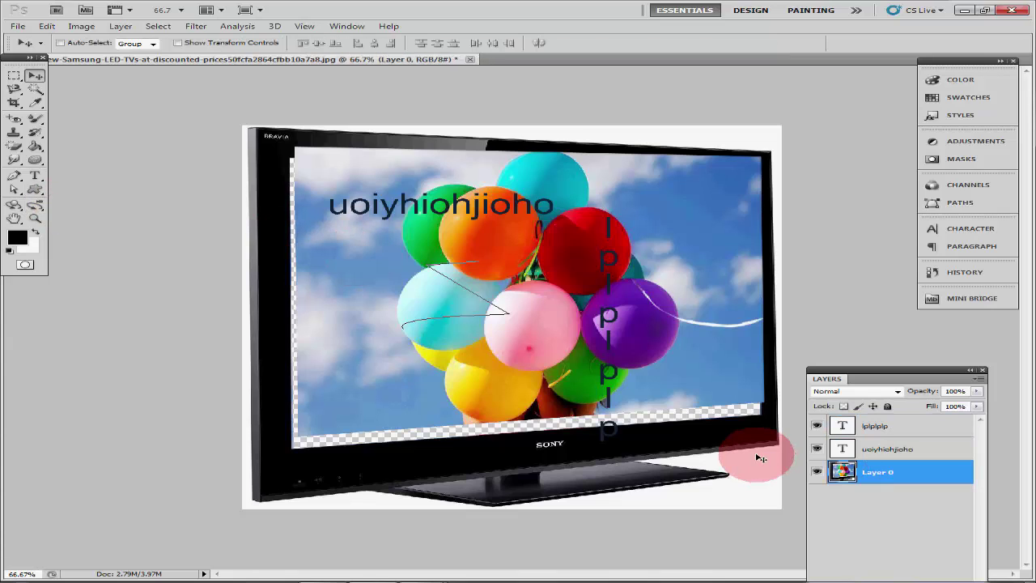
Zoom in on the balloon picture, then fit the whole image in the window
click(556, 346)
click(116, 104)
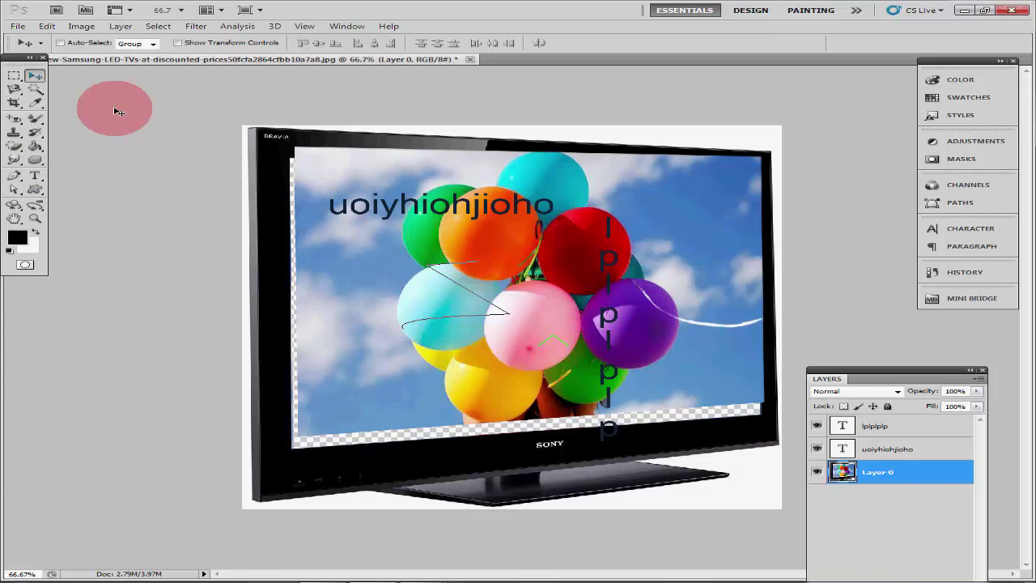
click(880, 474)
drag(510, 384, 510, 382)
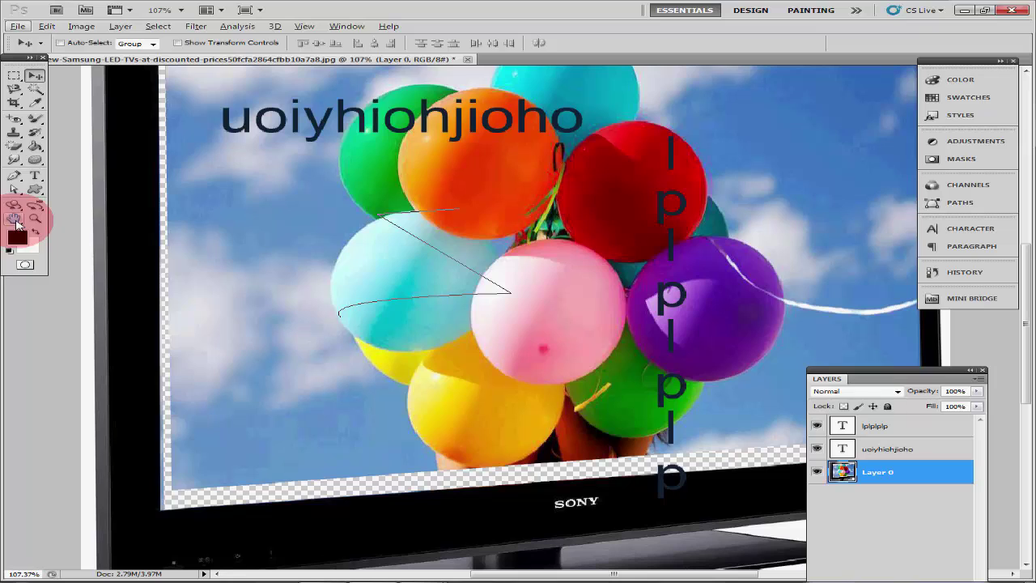
double_click(14, 219)
click(16, 223)
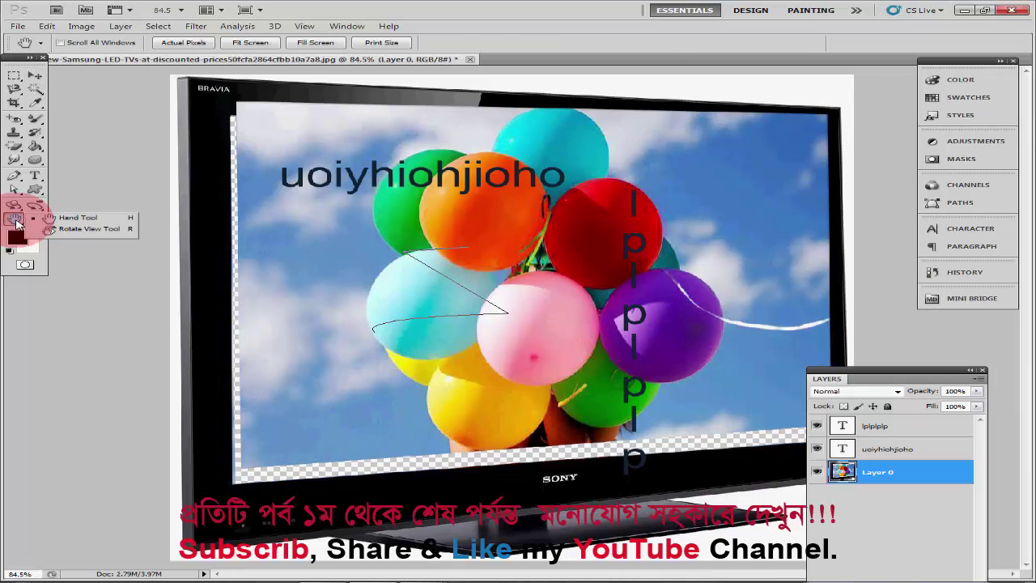
click(17, 225)
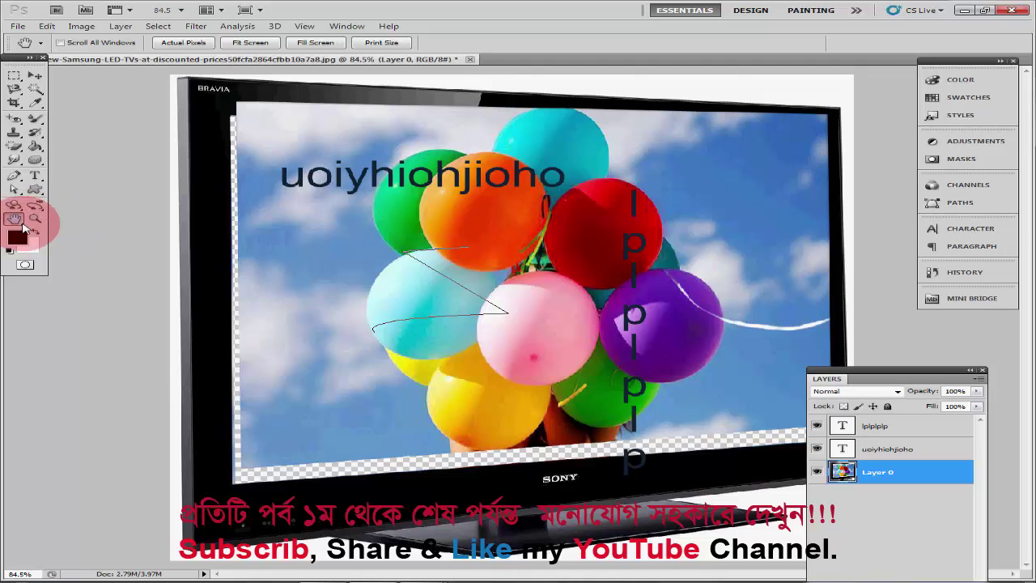
Drag-zoom onto the SONY logo, then Alt-click to zoom out until the whole TV fits
click(42, 221)
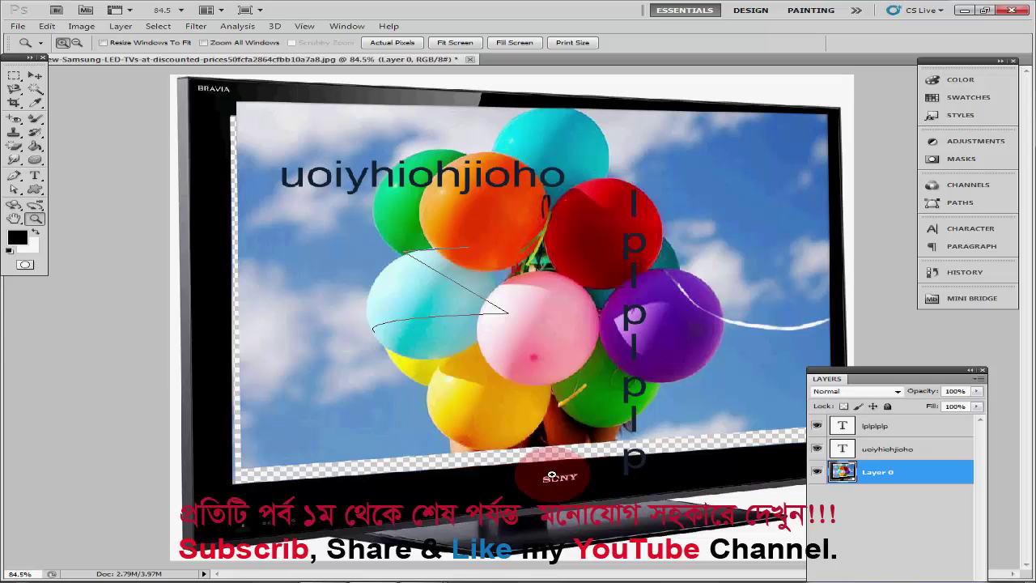
drag(571, 483, 585, 500)
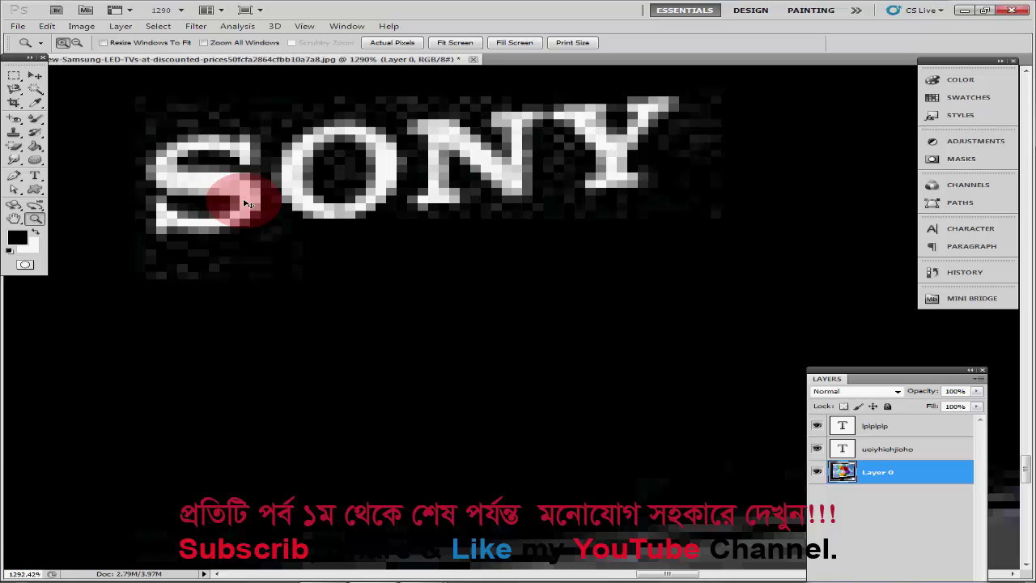
key(alt)
alt+click(245, 200)
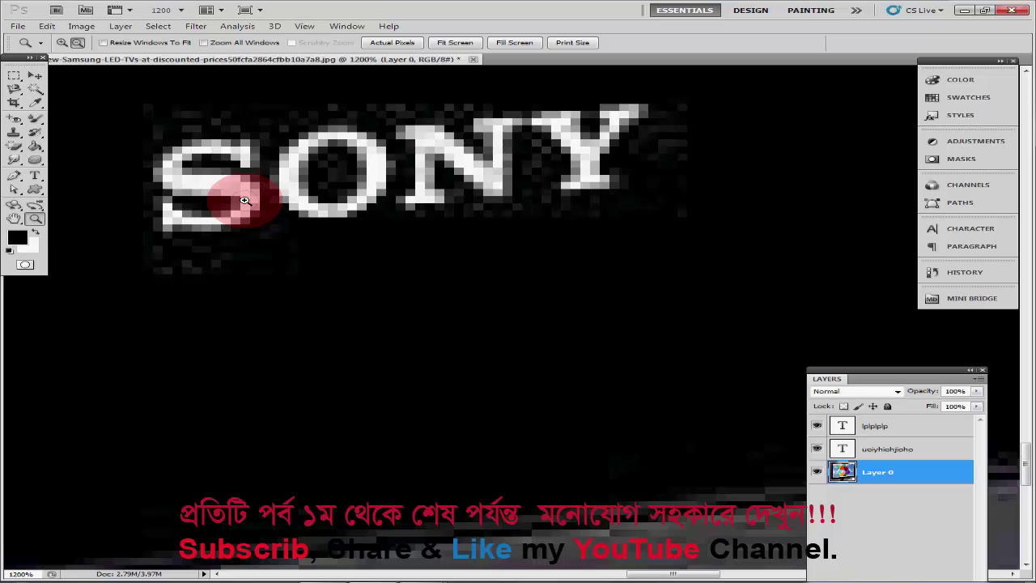
alt+click(245, 200)
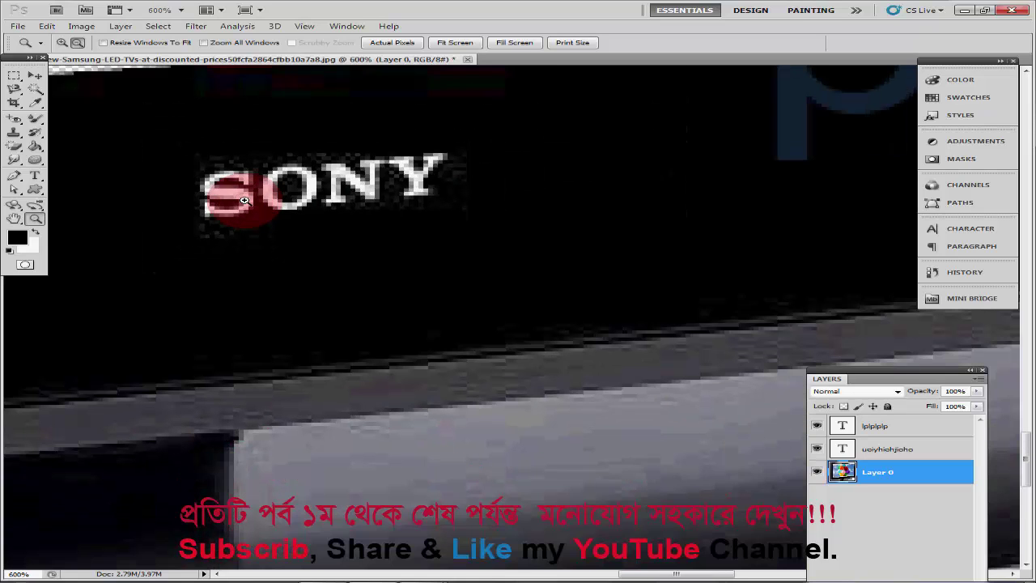
click(244, 200)
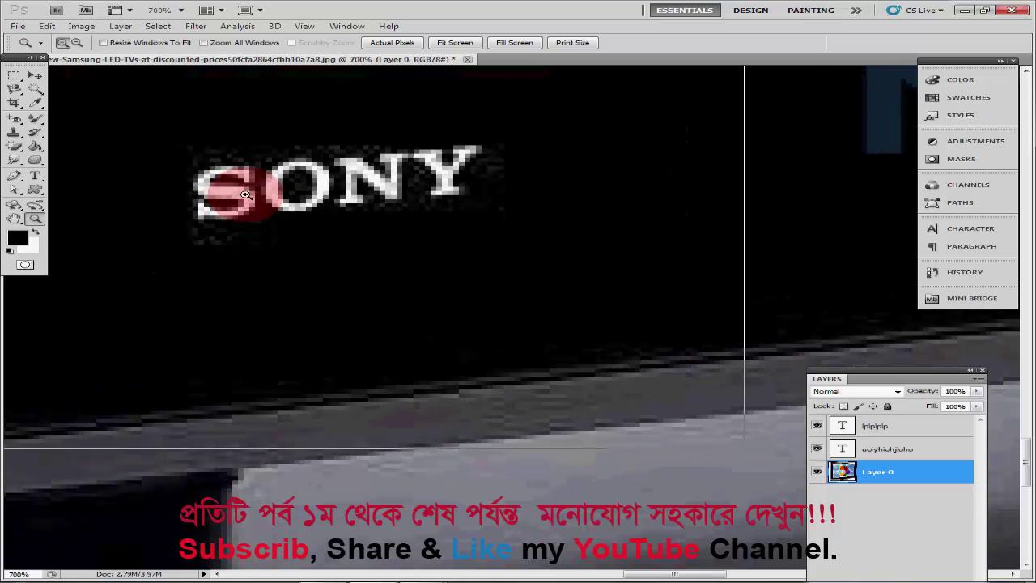
click(246, 194)
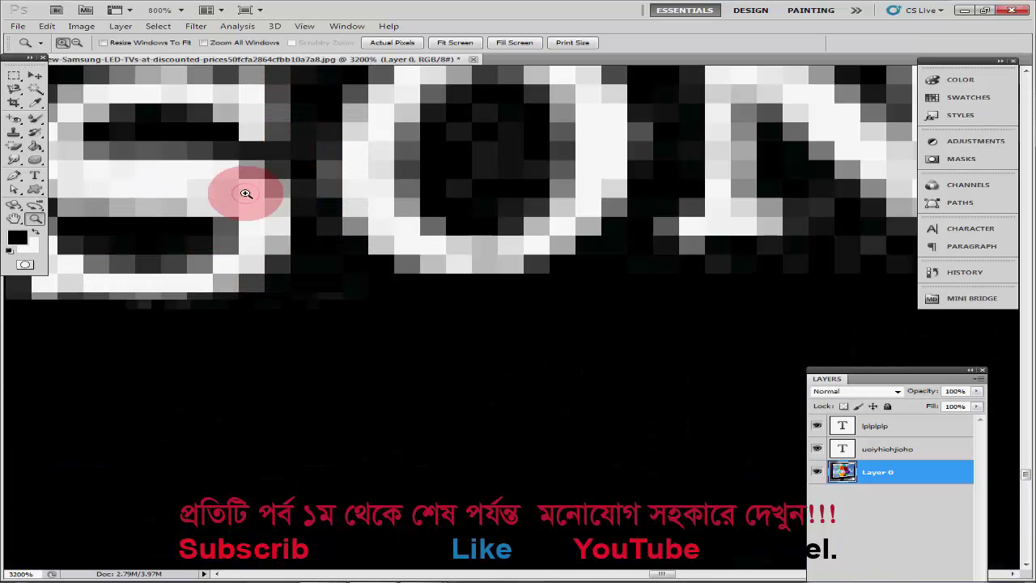
alt+click(291, 215)
alt+click(295, 214)
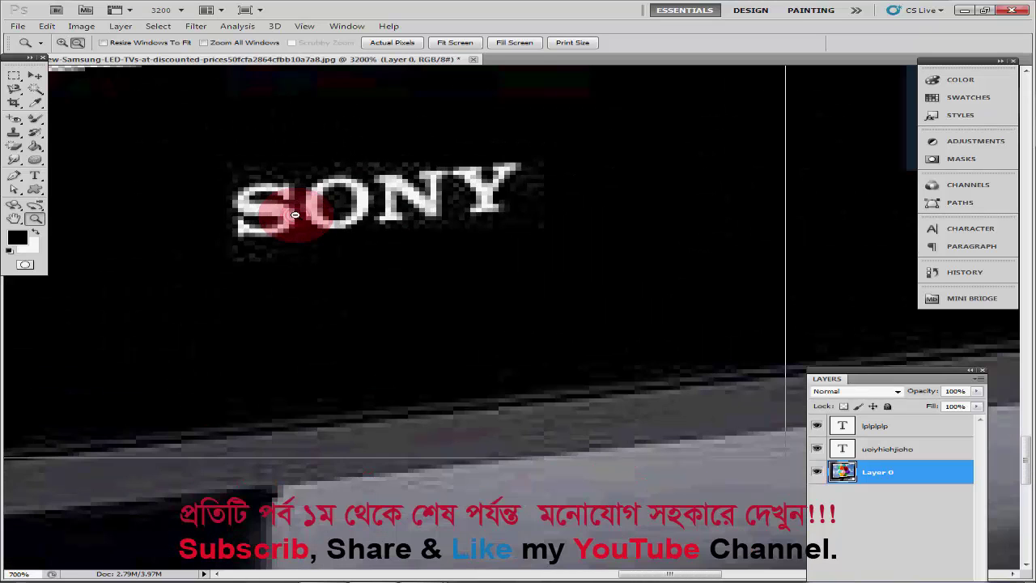
alt+click(295, 214)
alt+click(295, 214)
alt+click(295, 215)
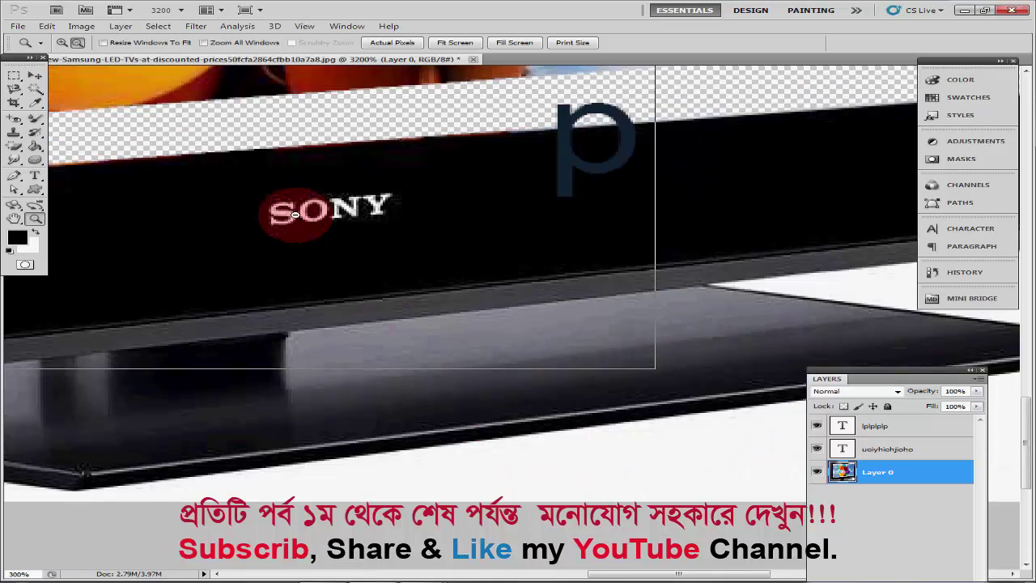
alt+click(295, 215)
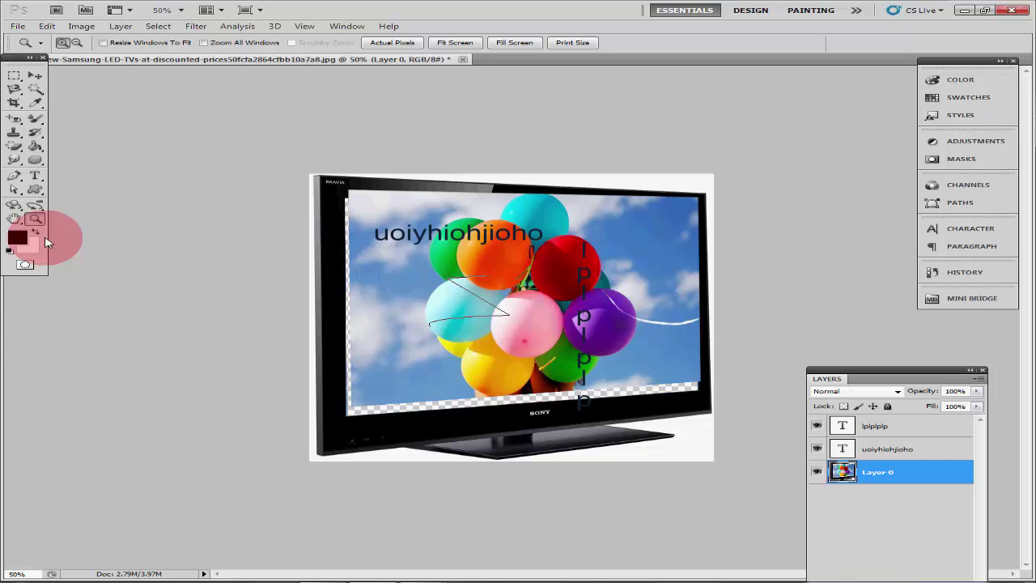
Experiment with default colours, undo, and swapping foreground and background with the arrow and X
key(d)
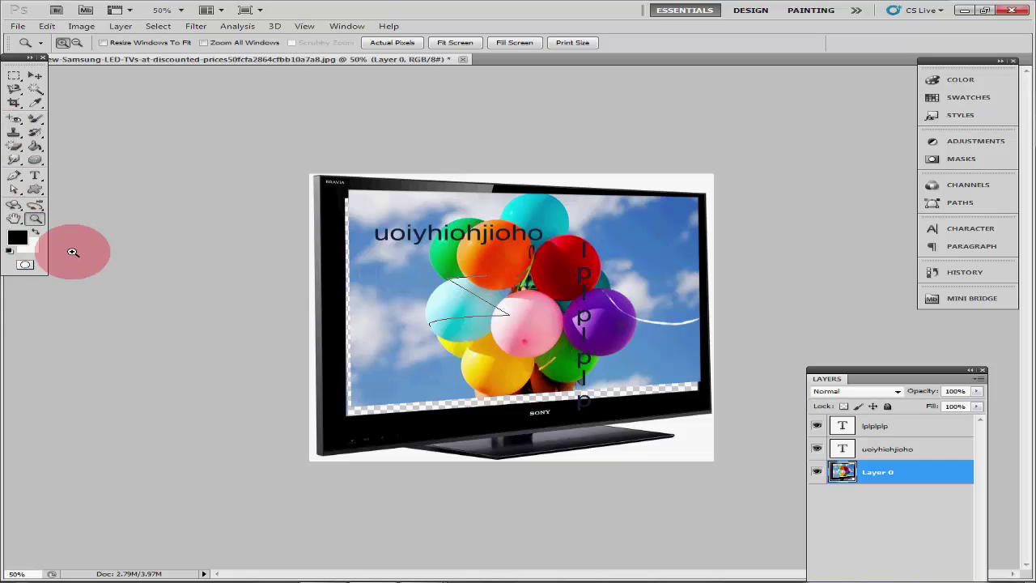
key(ctrl+z)
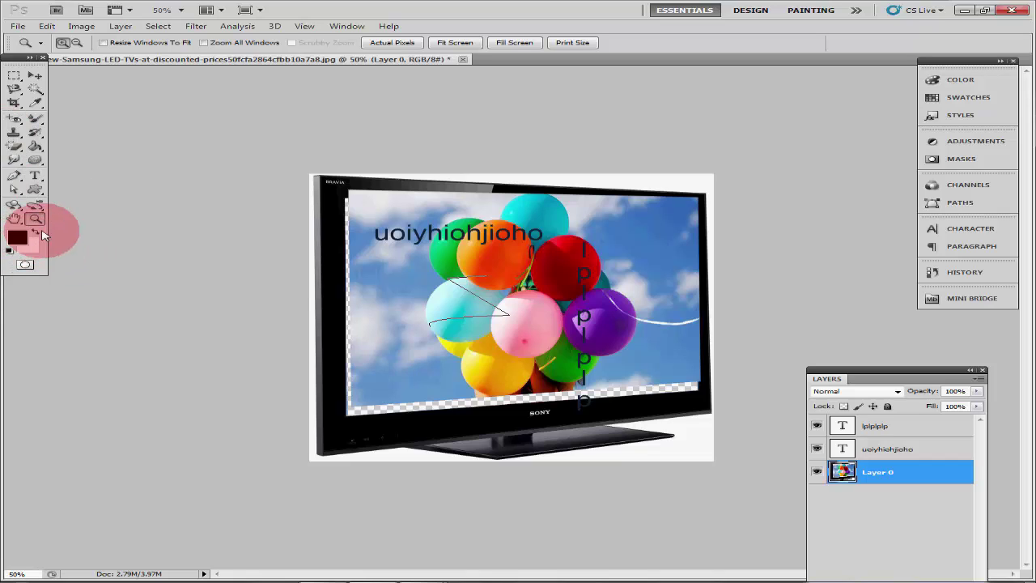
click(35, 234)
click(36, 234)
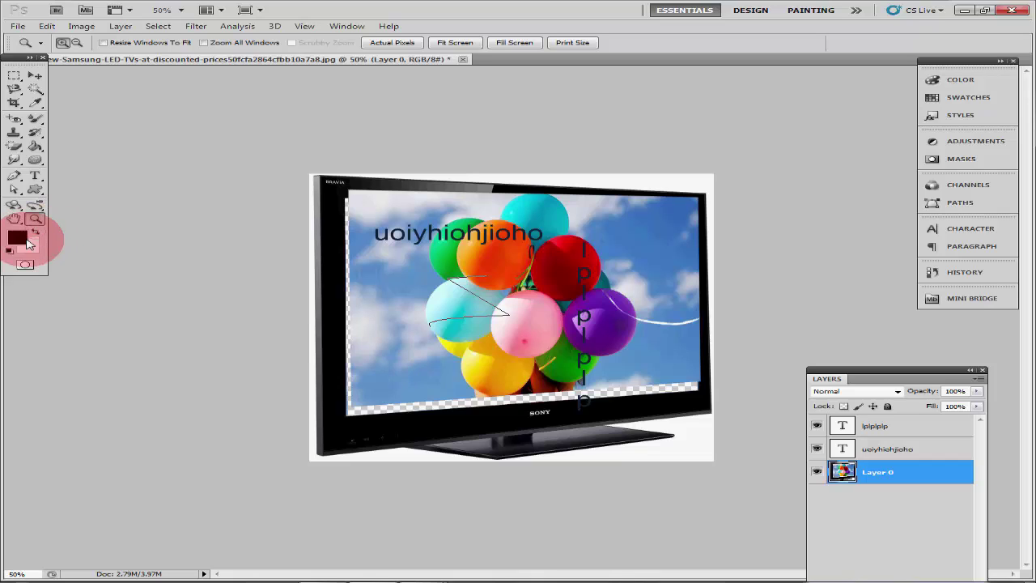
click(35, 234)
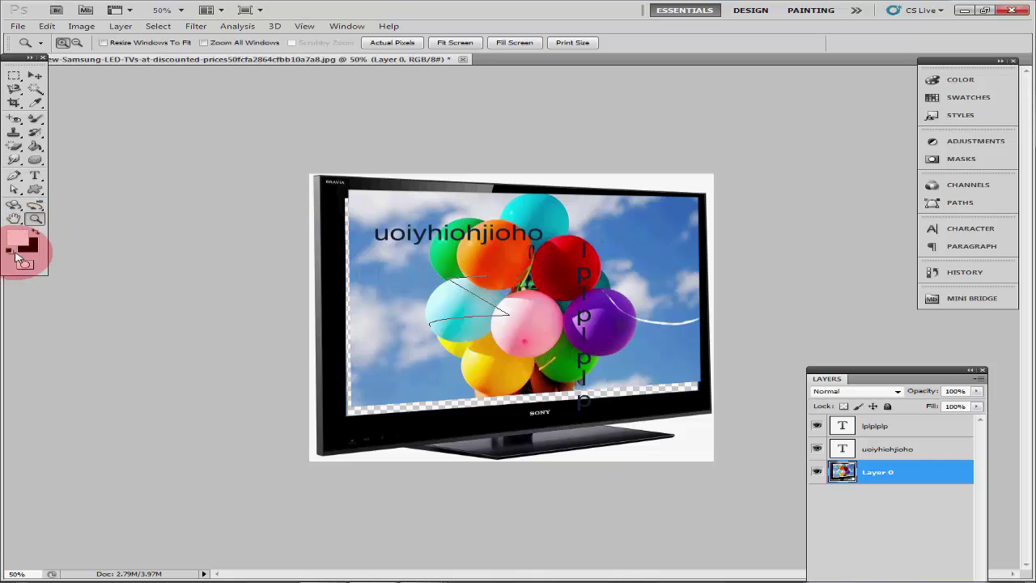
key(x)
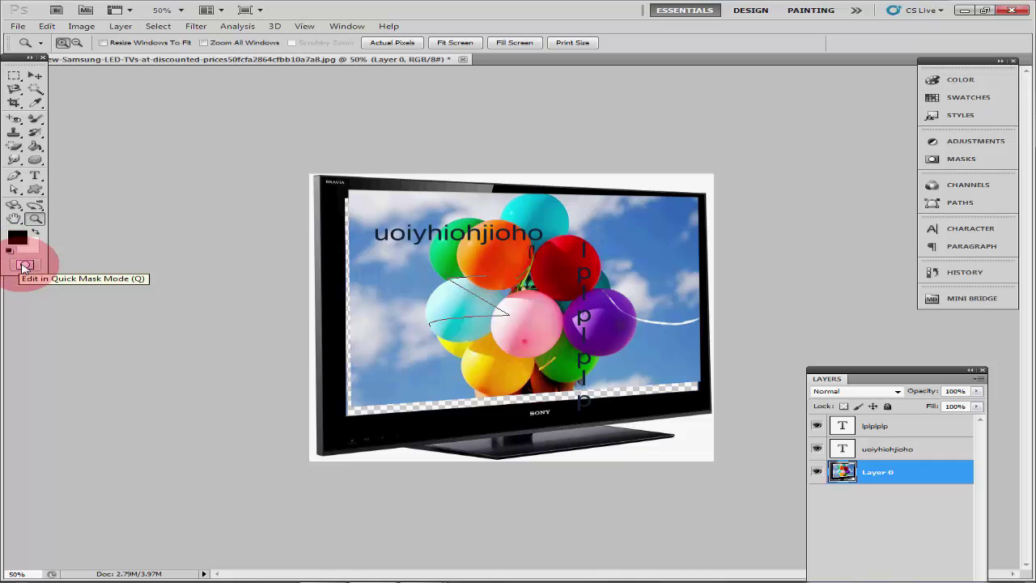
Reset to default black and white, and toggle Quick Mask on and off
click(25, 265)
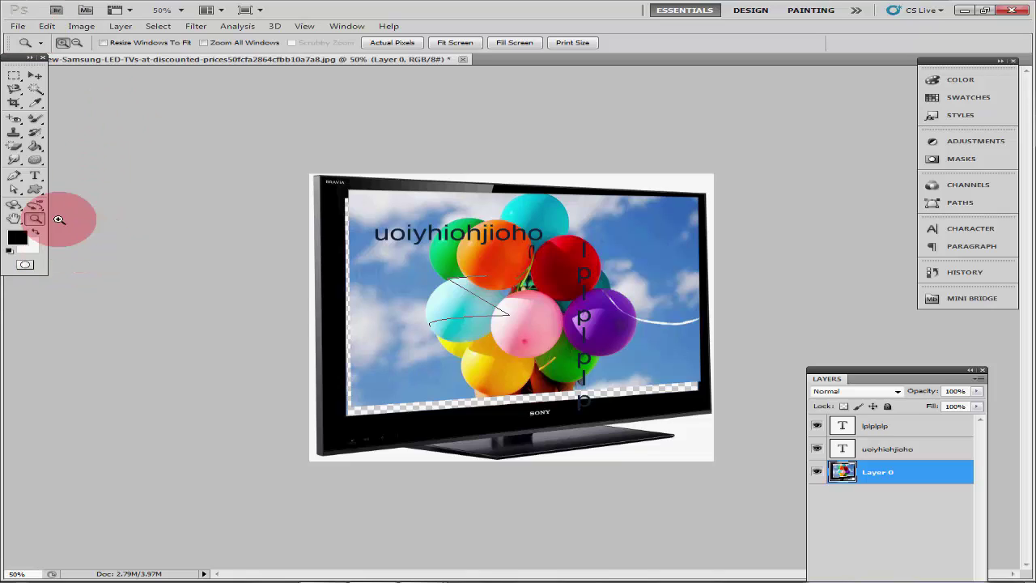
click(25, 264)
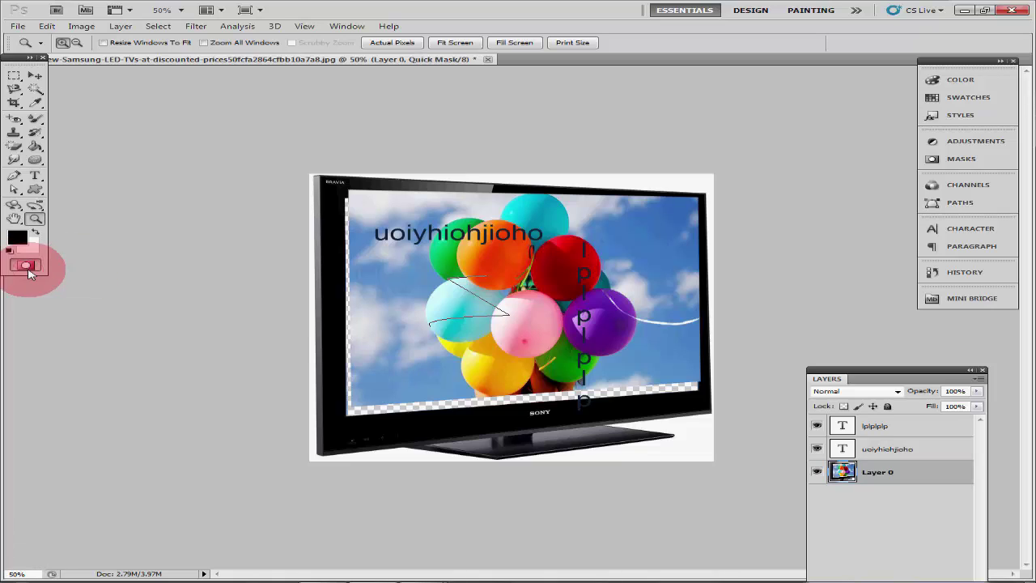
click(27, 268)
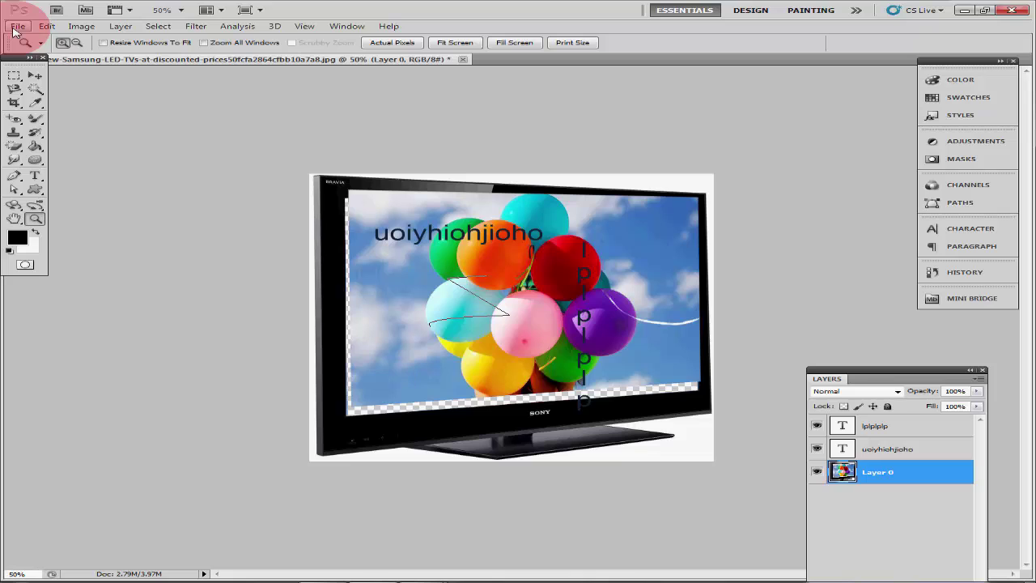
Float the toolbox as a panel and start a new document from File > New
mouse_move(25, 57)
mouse_down()
mouse_move(89, 142)
mouse_move(17, 91)
mouse_move(89, 95)
mouse_up()
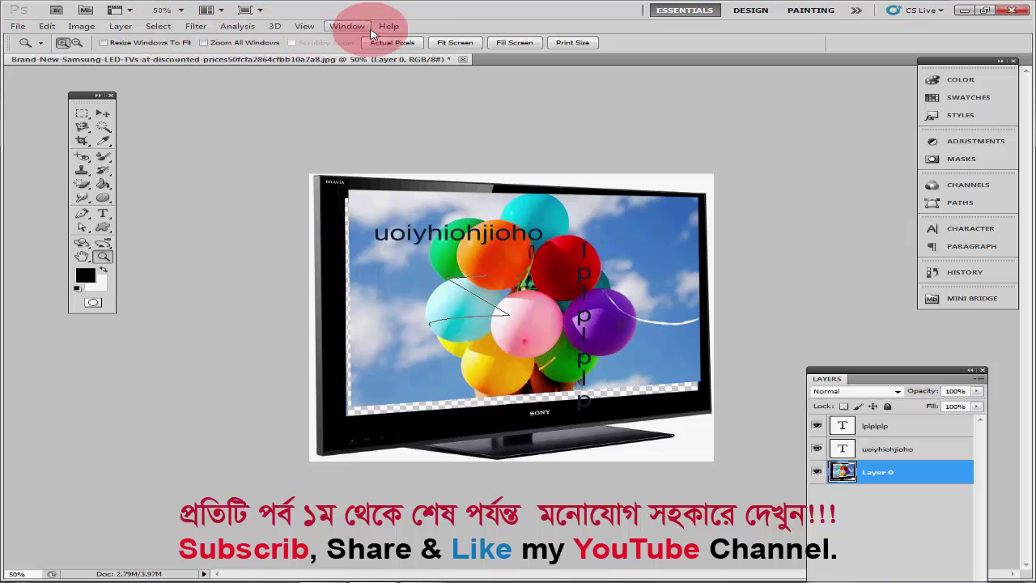
click(18, 27)
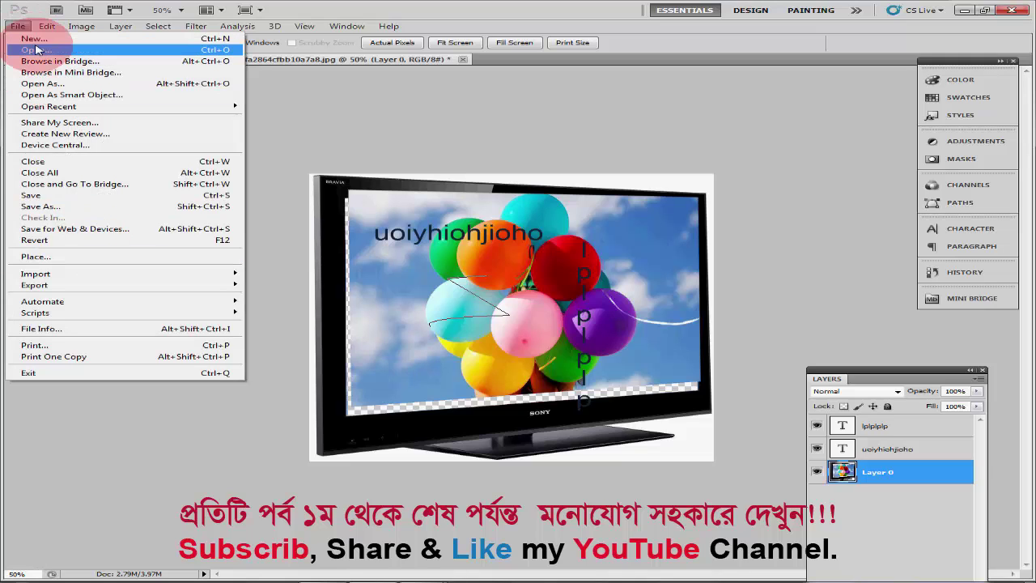
click(54, 41)
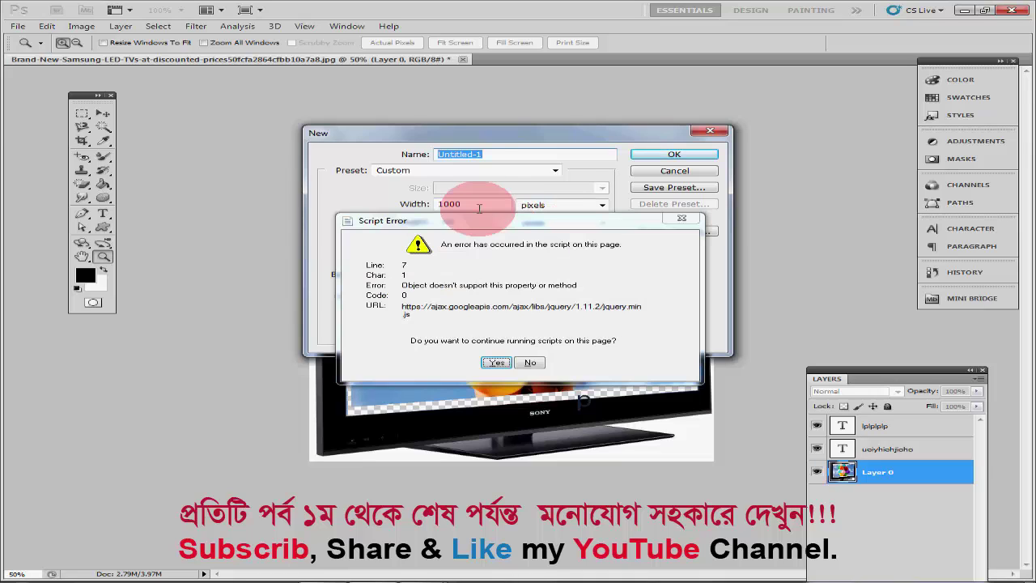
Dismiss the script error and keep pixels as the width and height units
click(472, 366)
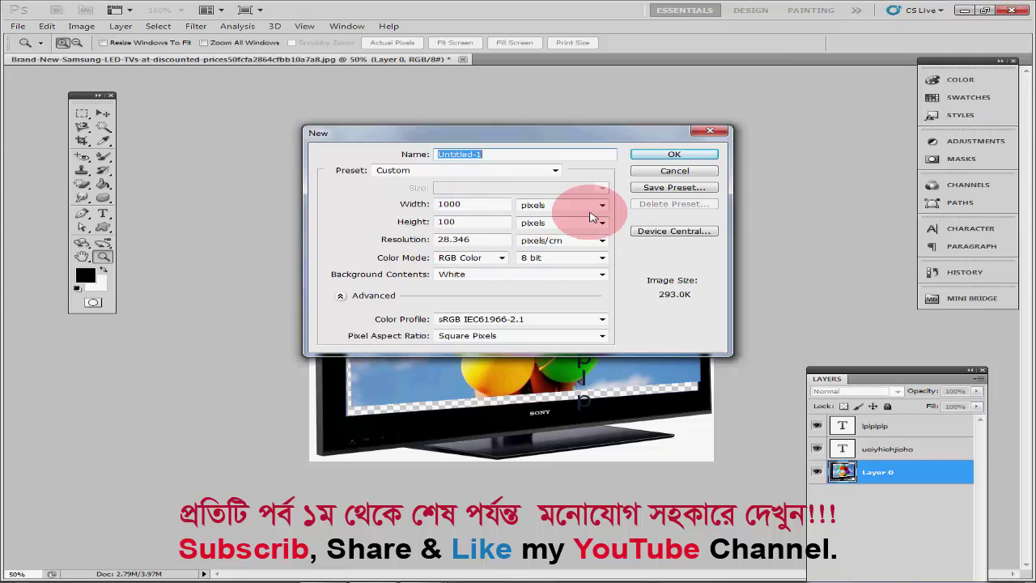
click(600, 206)
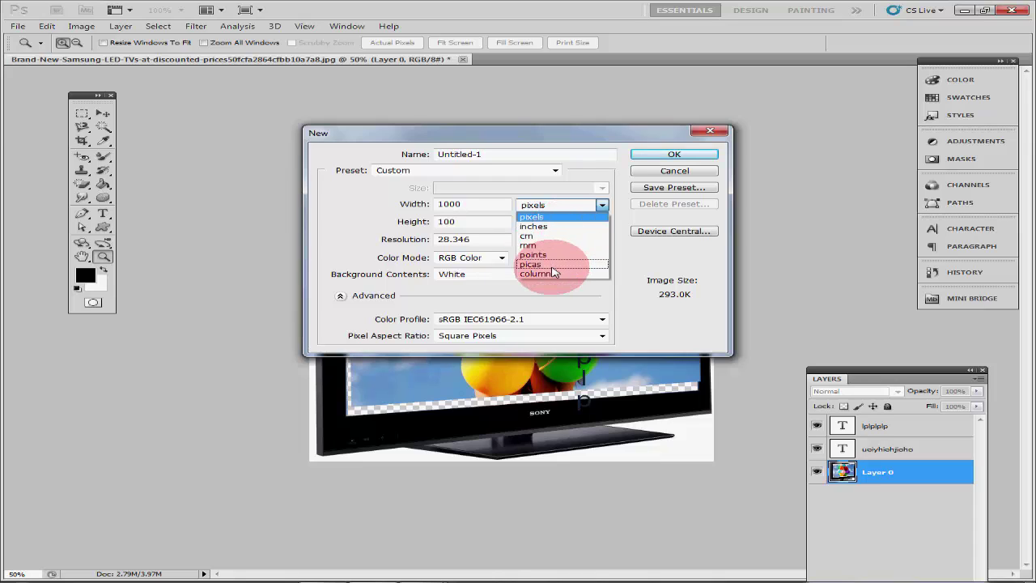
click(354, 202)
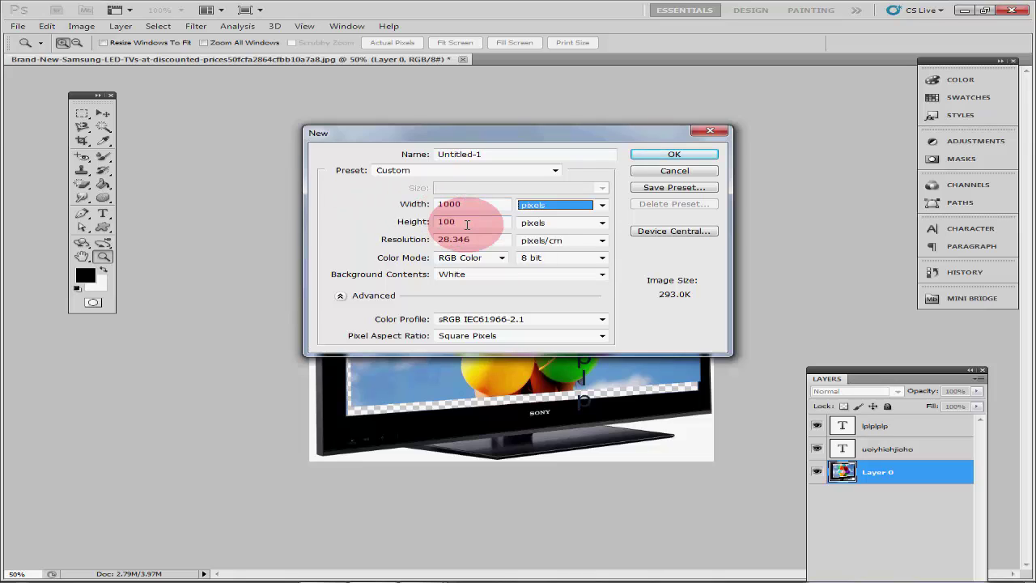
click(580, 205)
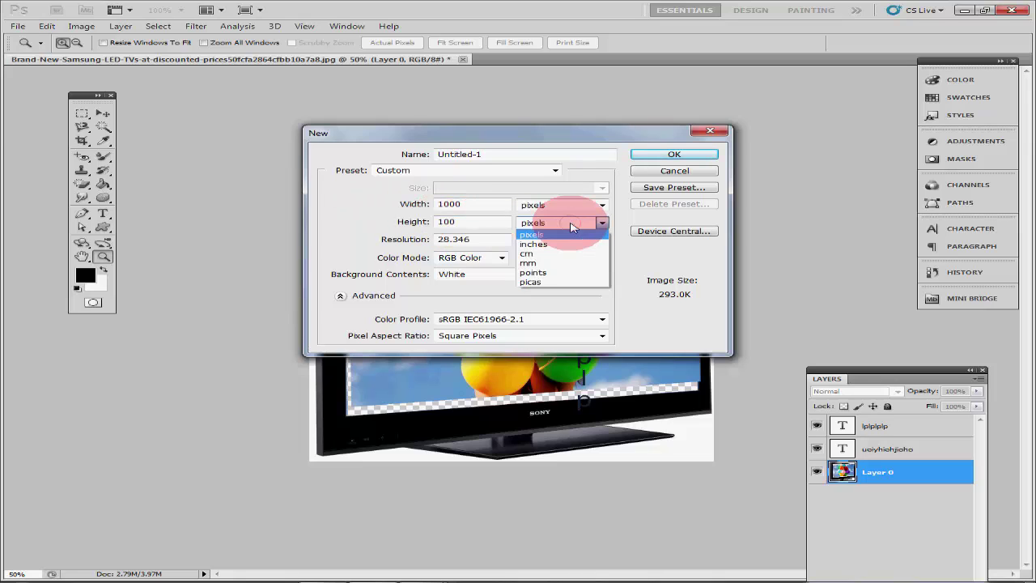
click(573, 227)
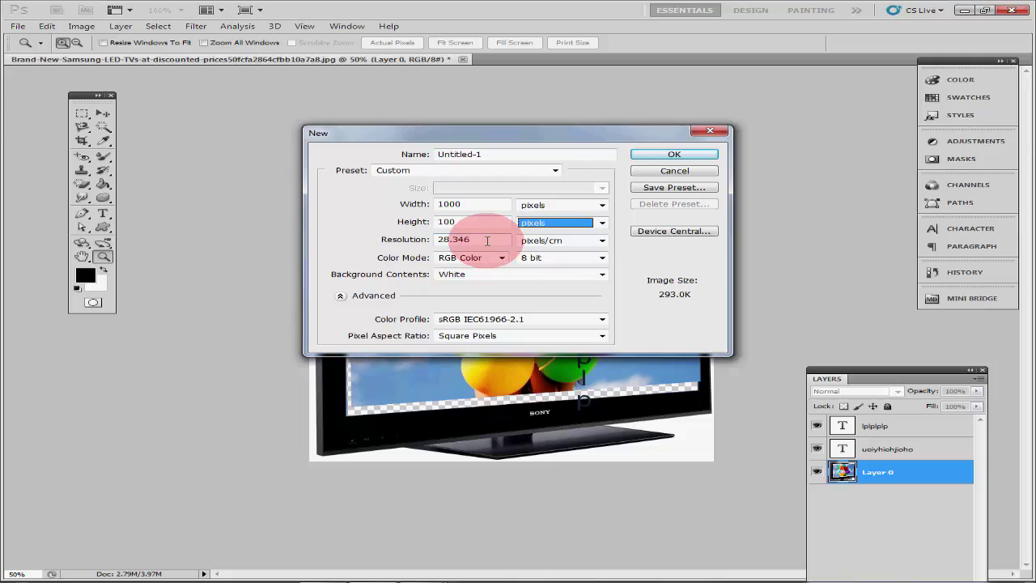
click(482, 240)
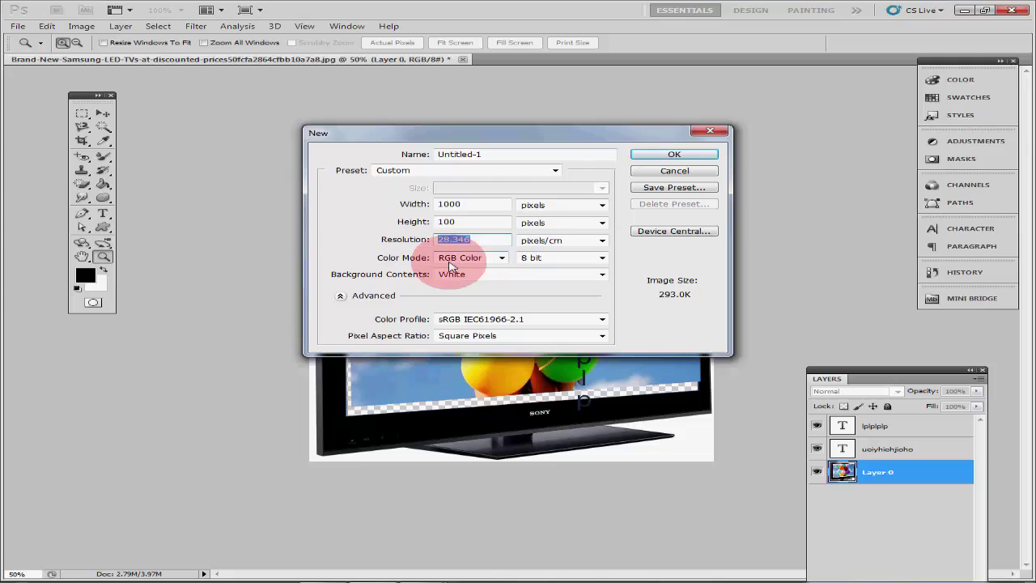
Try CMYK Color as the colour mode, then set it back to RGB Color
click(499, 259)
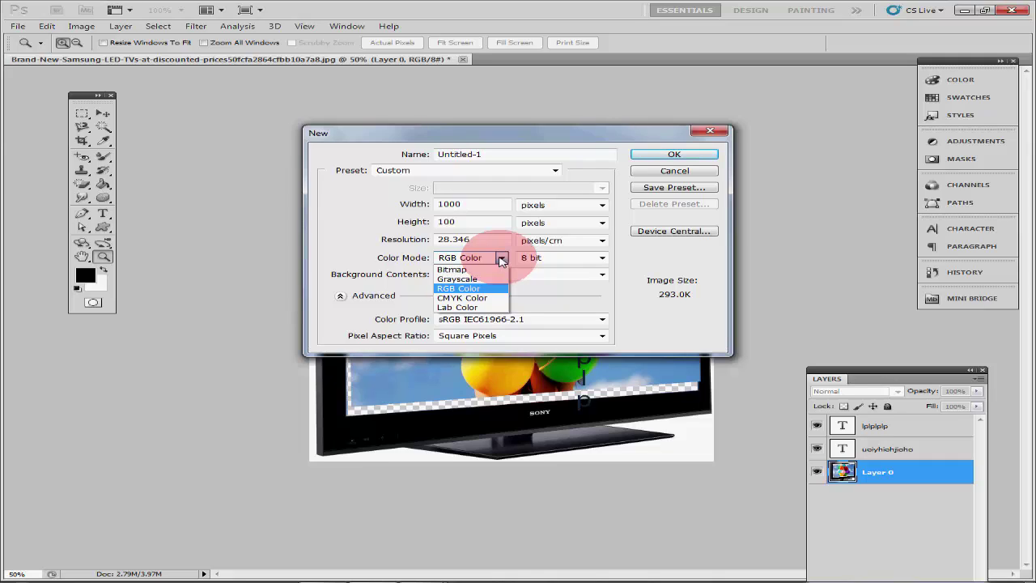
click(478, 297)
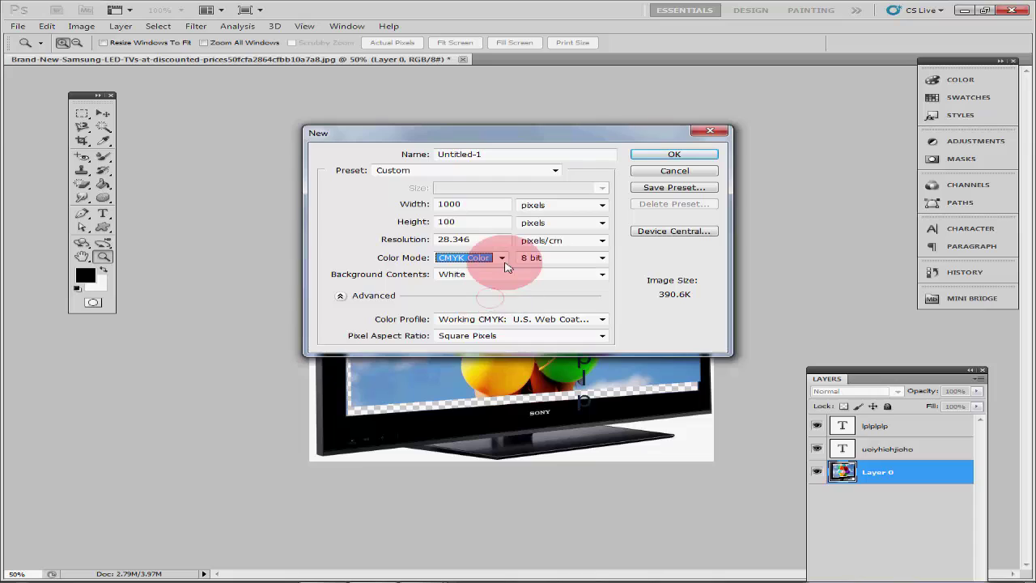
click(503, 260)
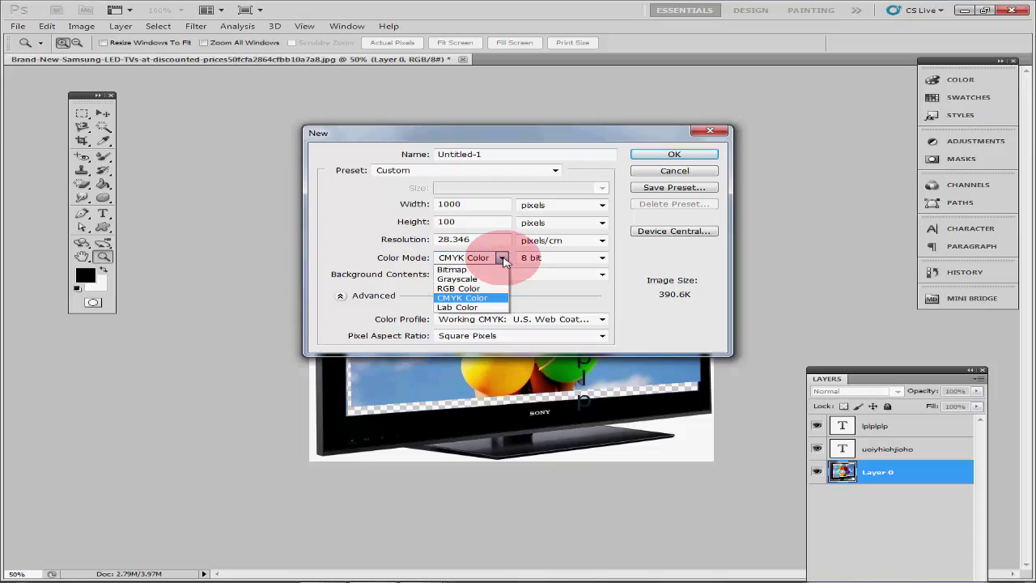
click(465, 288)
click(498, 261)
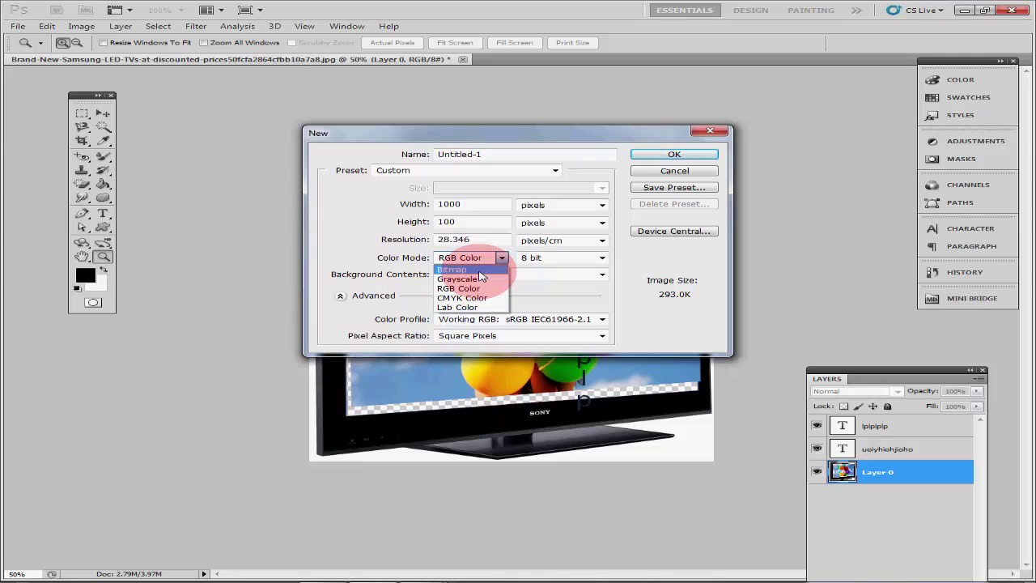
click(511, 266)
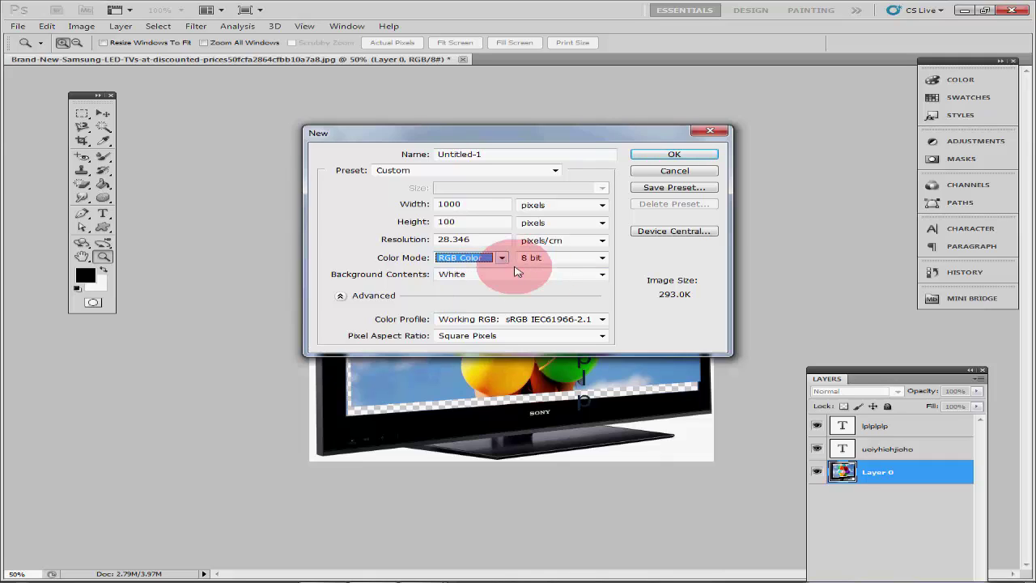
Keep 8 bit depth, hide the Advanced settings and create Untitled-1
click(601, 259)
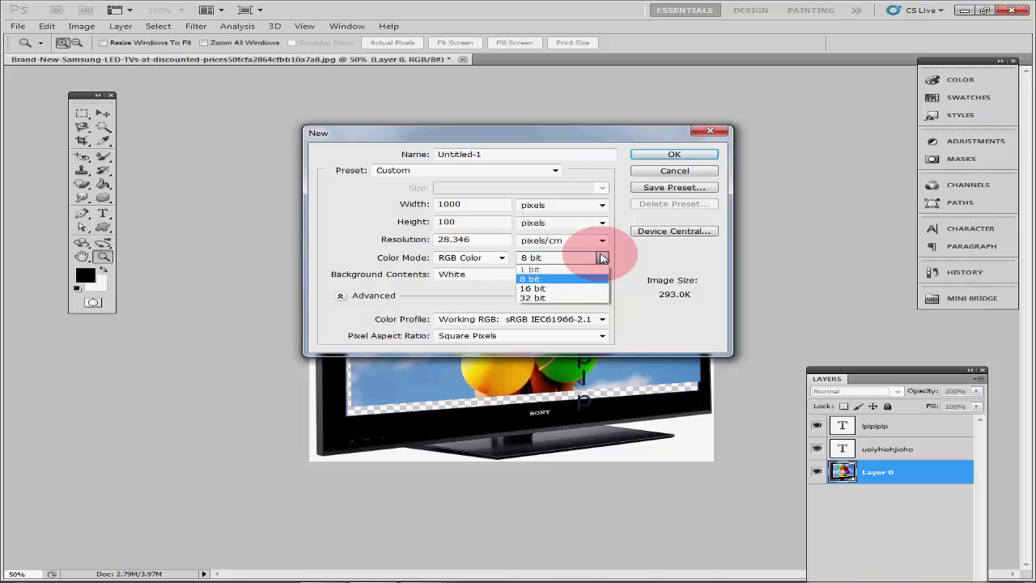
click(341, 298)
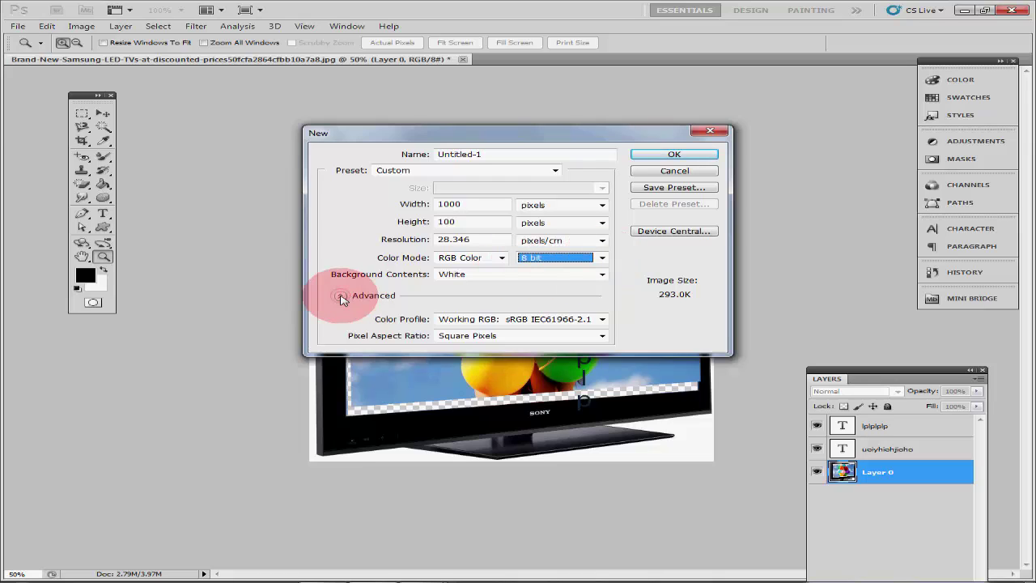
click(341, 296)
click(341, 297)
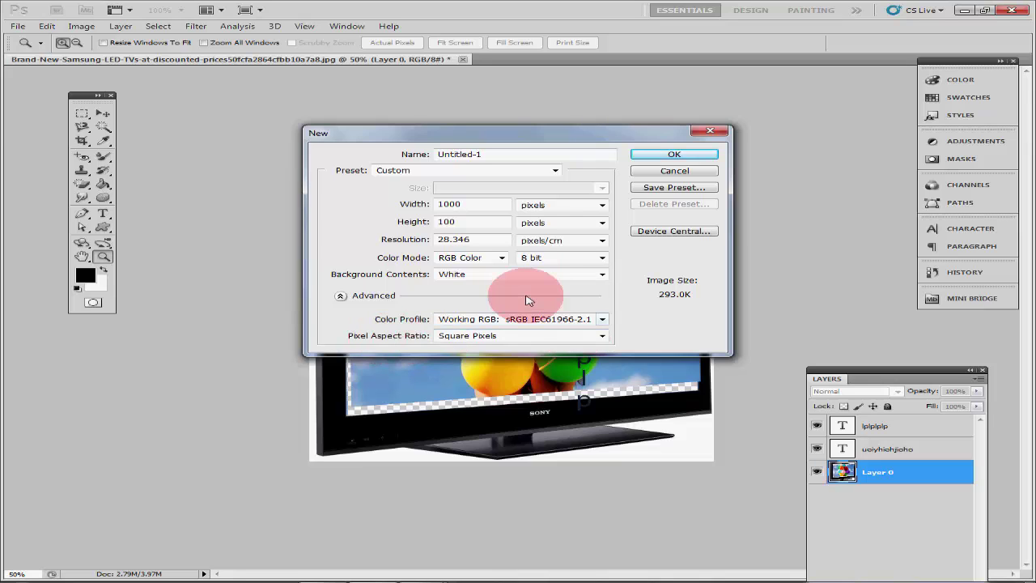
click(341, 296)
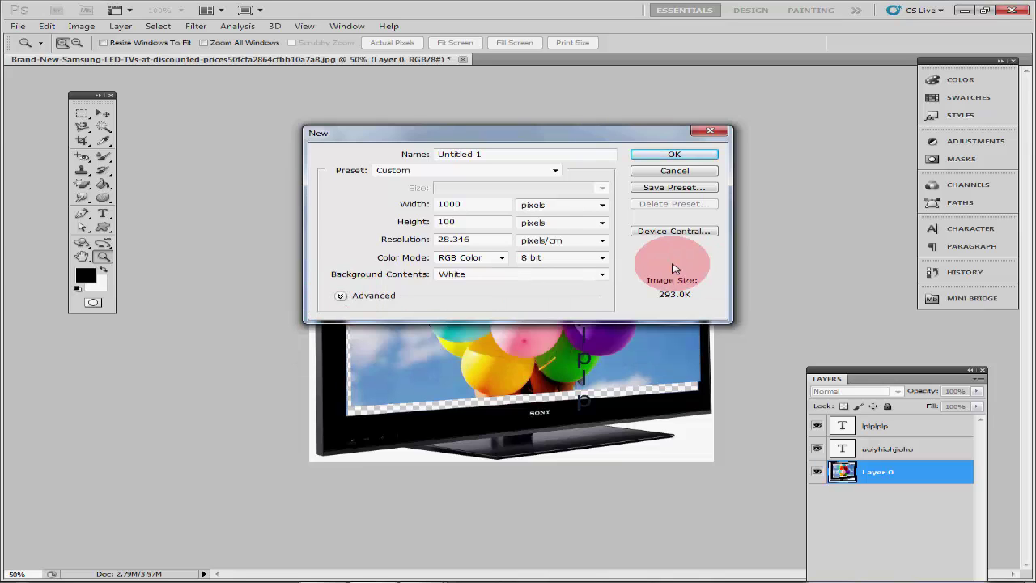
click(644, 155)
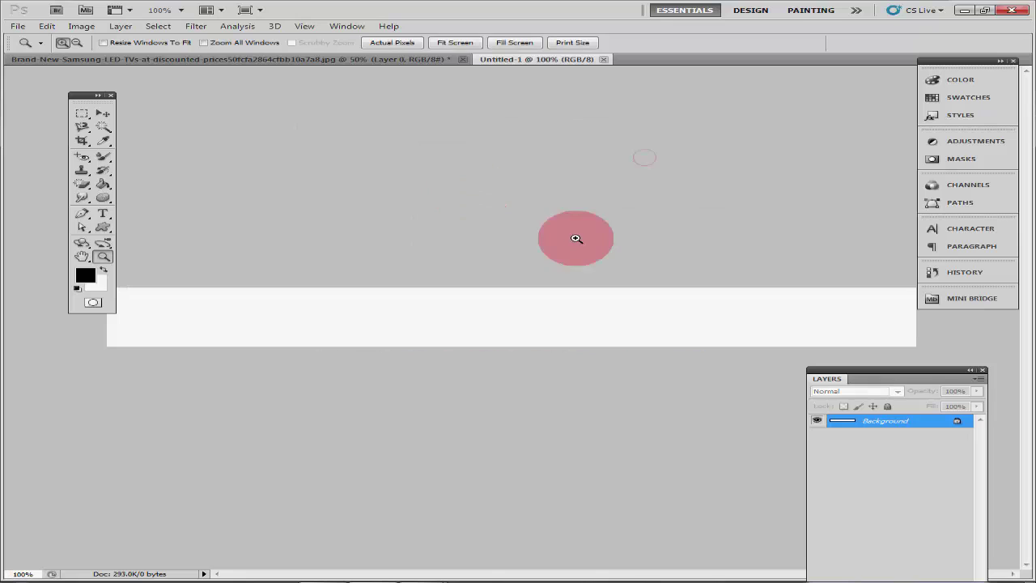
click(17, 27)
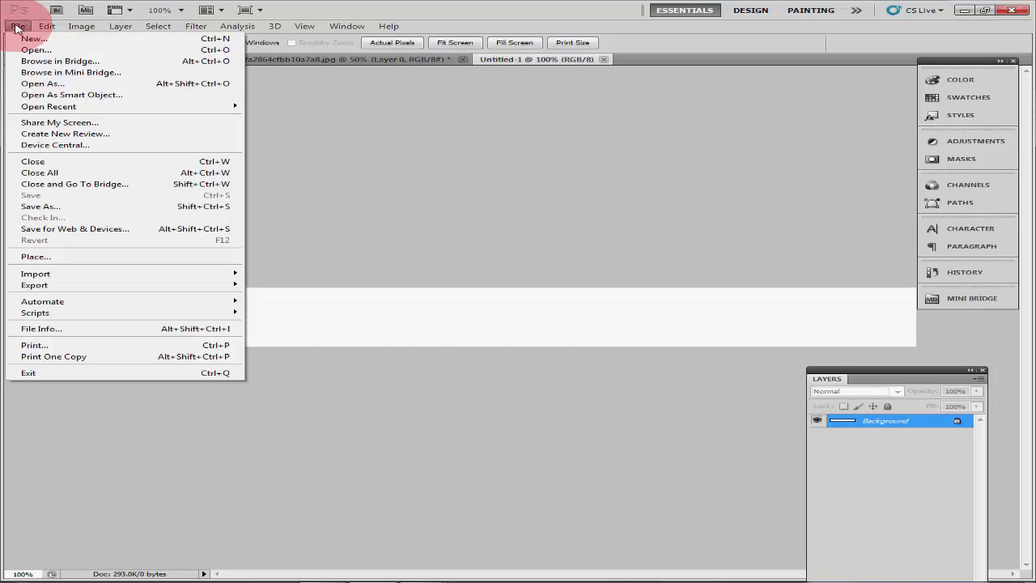
click(37, 50)
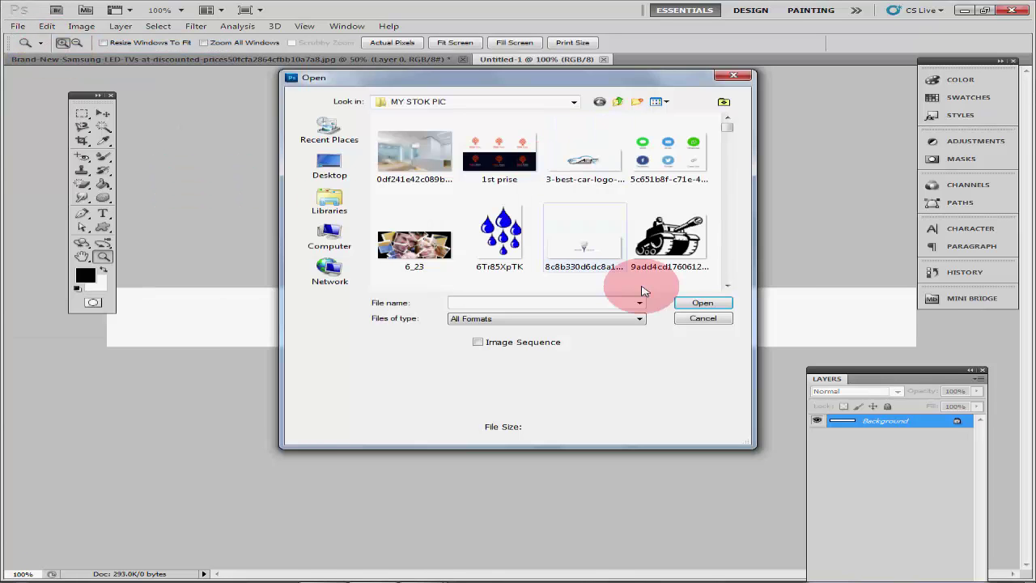
click(703, 319)
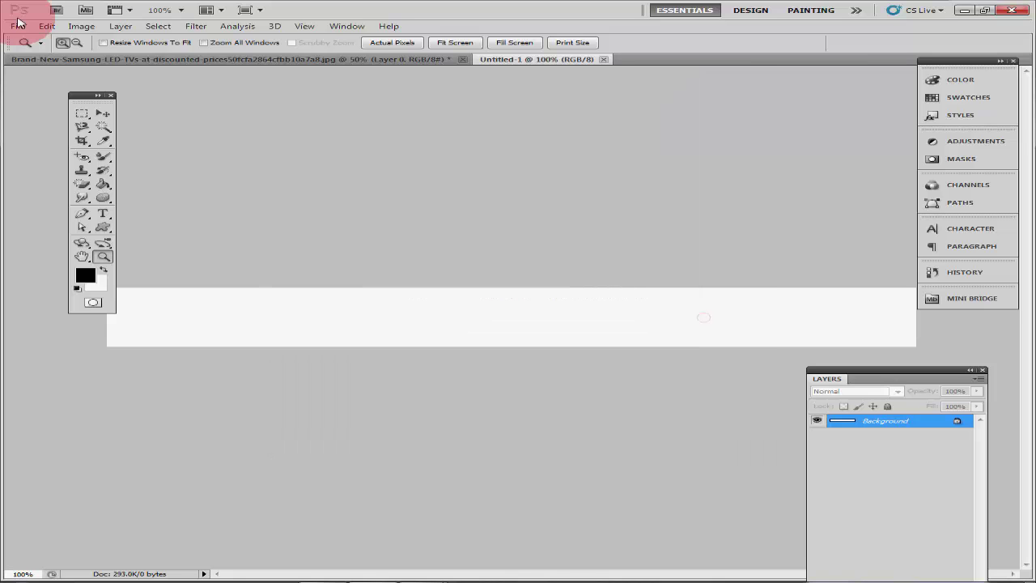
click(18, 26)
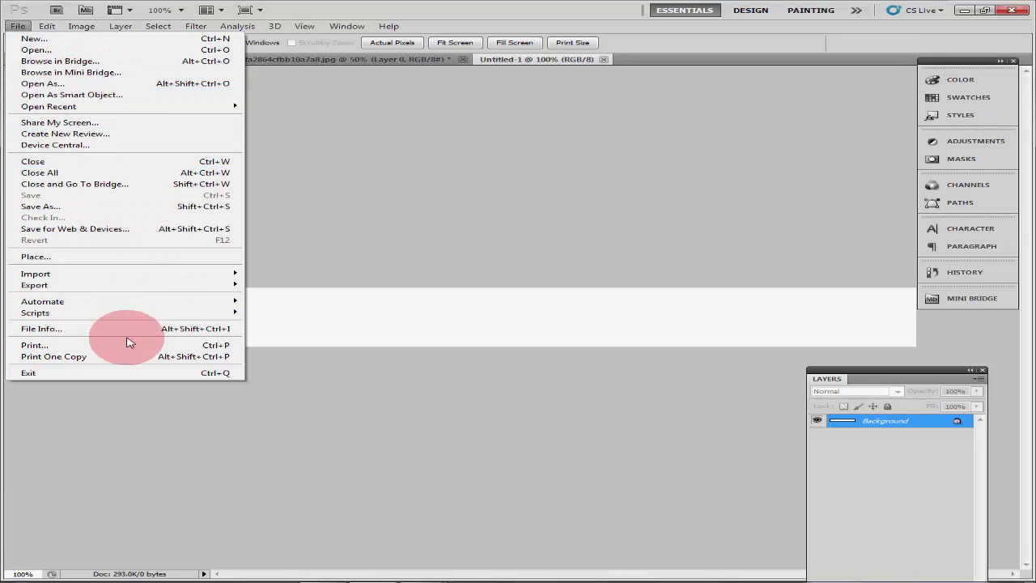
click(50, 28)
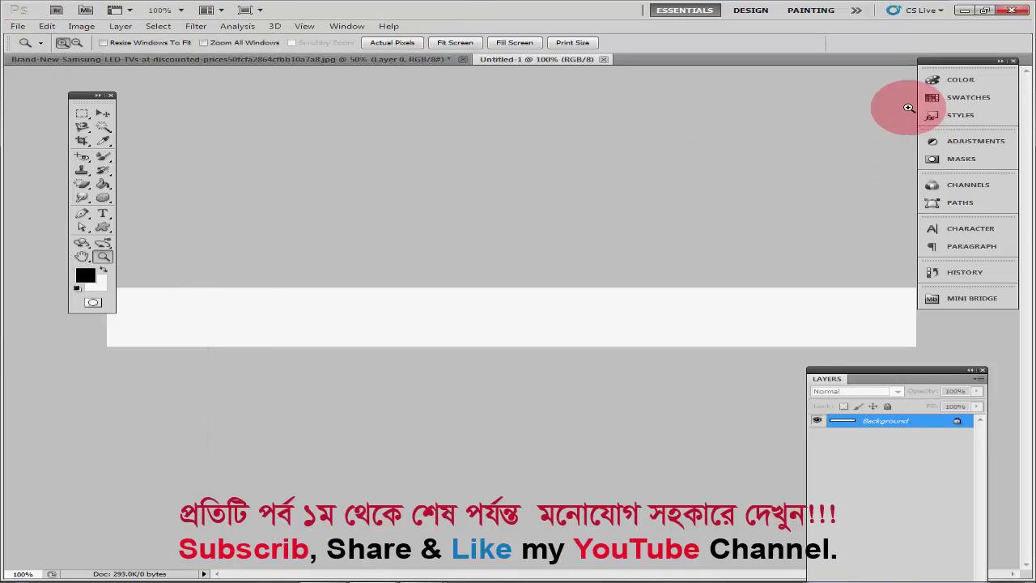
Expand the Color panel from the dock and switch it to the Swatches grid
click(963, 83)
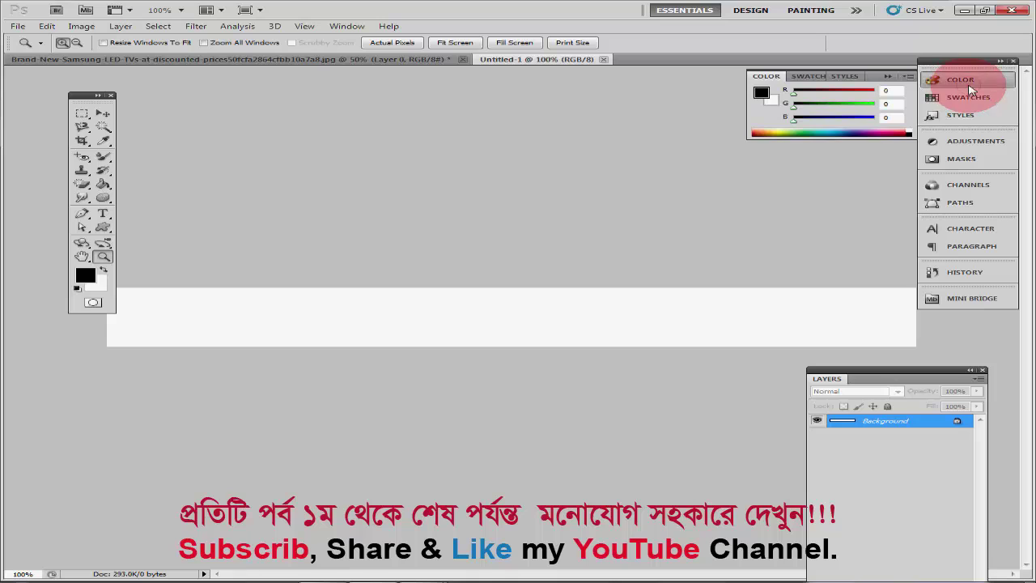
click(938, 99)
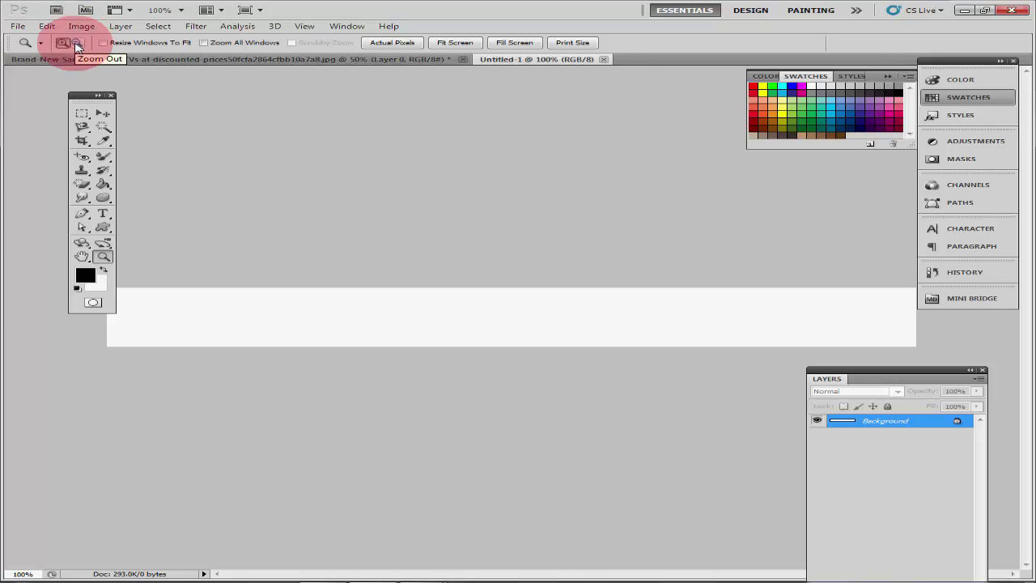
Try the Rectangular Marquee, Crop and Move tools (shortcuts M and V), ending on Move, then show the File menu
click(77, 44)
click(91, 116)
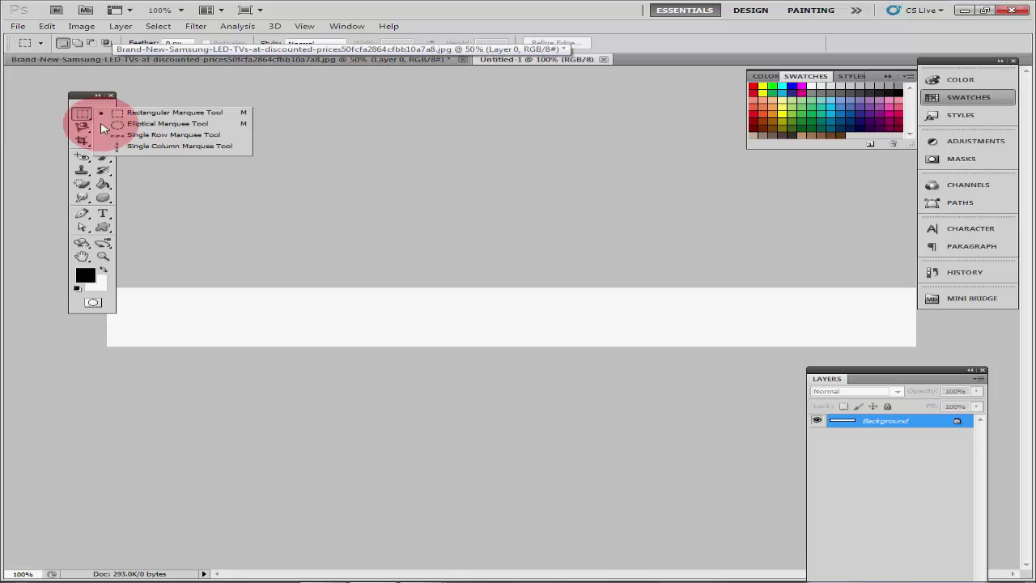
click(82, 139)
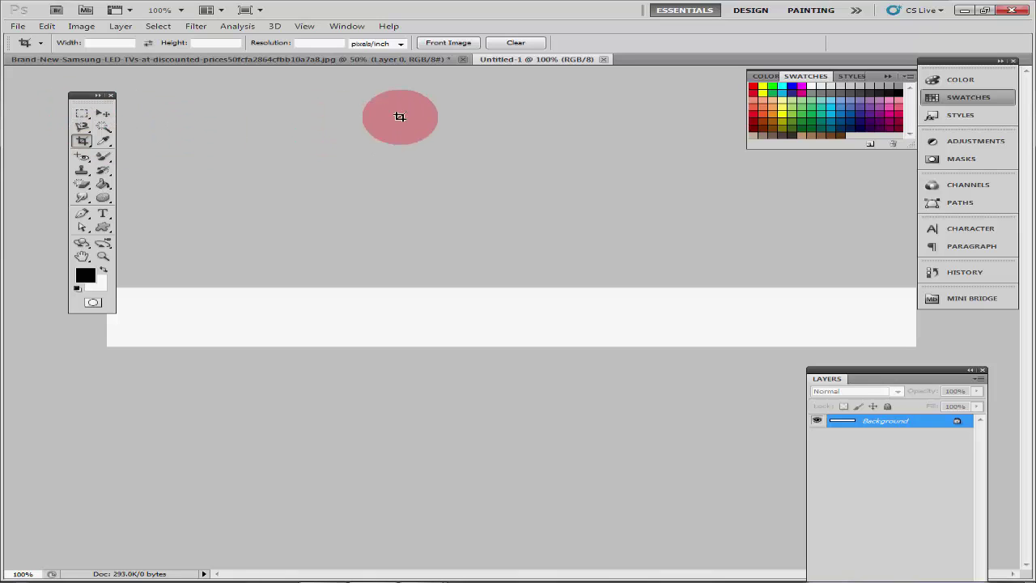
key(m)
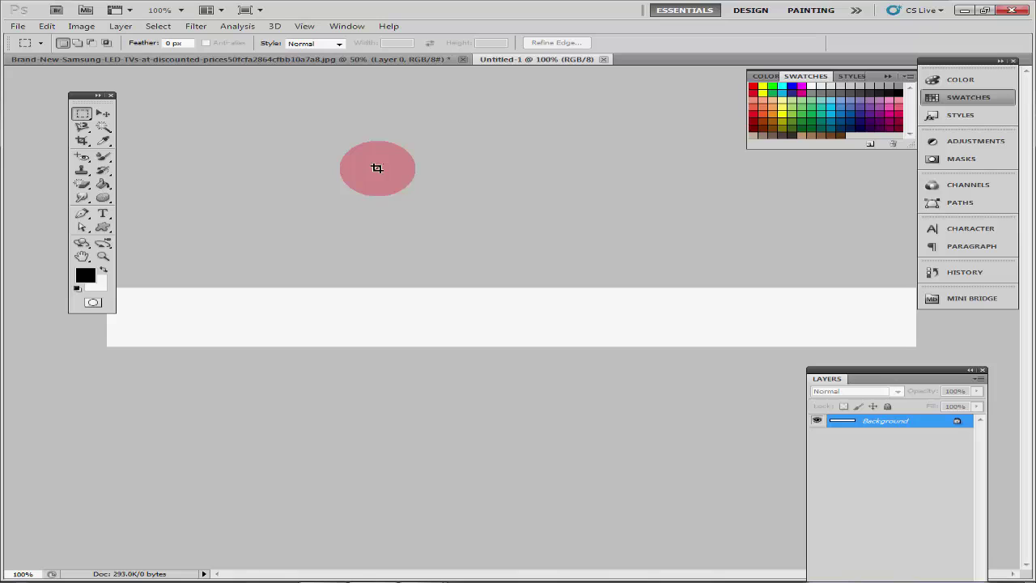
click(103, 115)
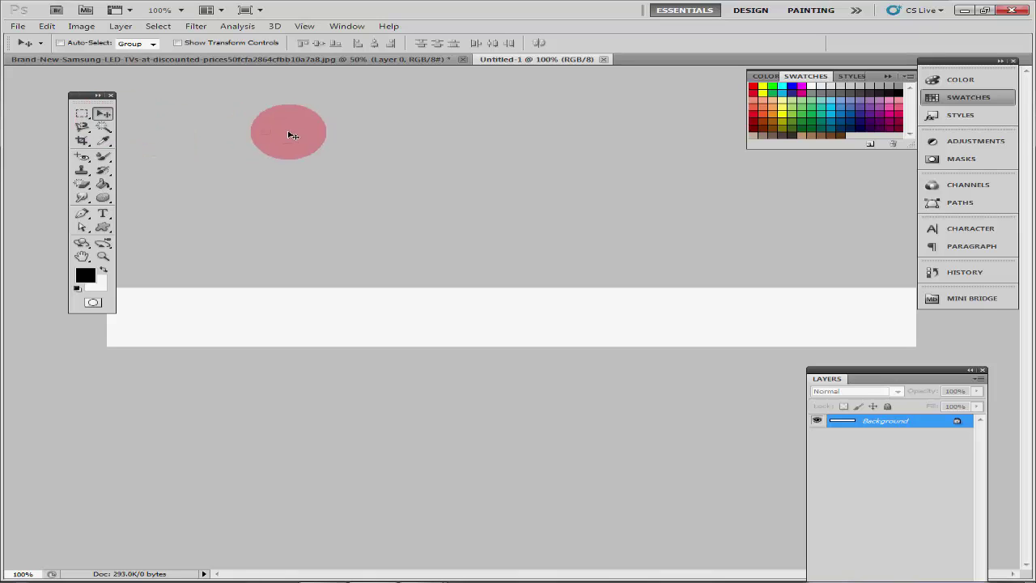
click(82, 113)
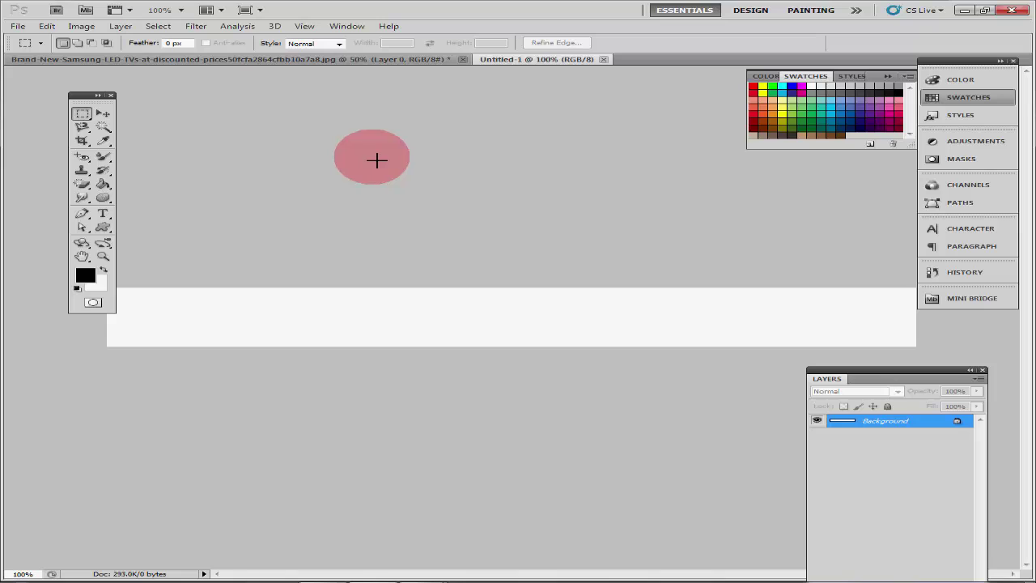
key(v)
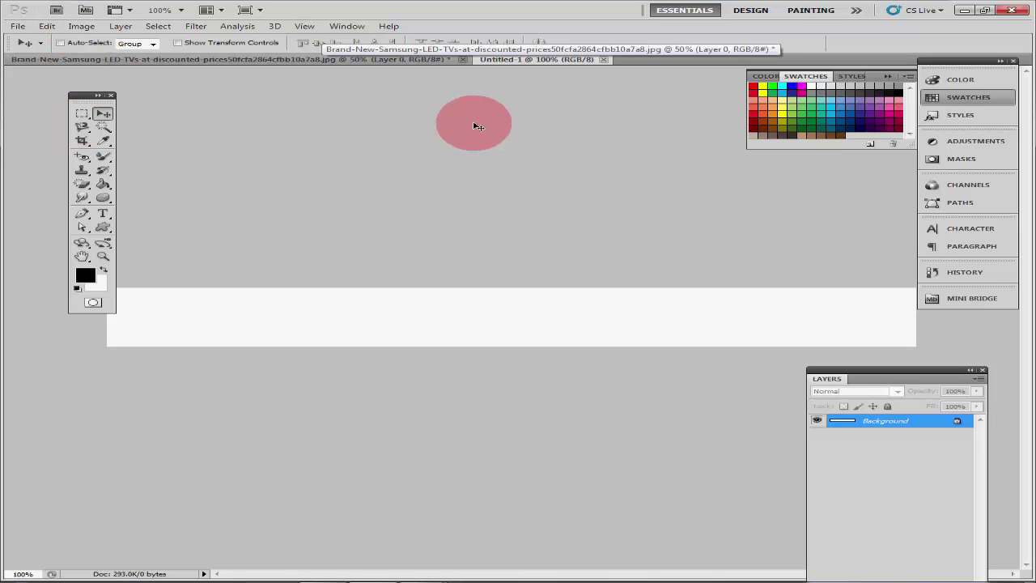
click(17, 26)
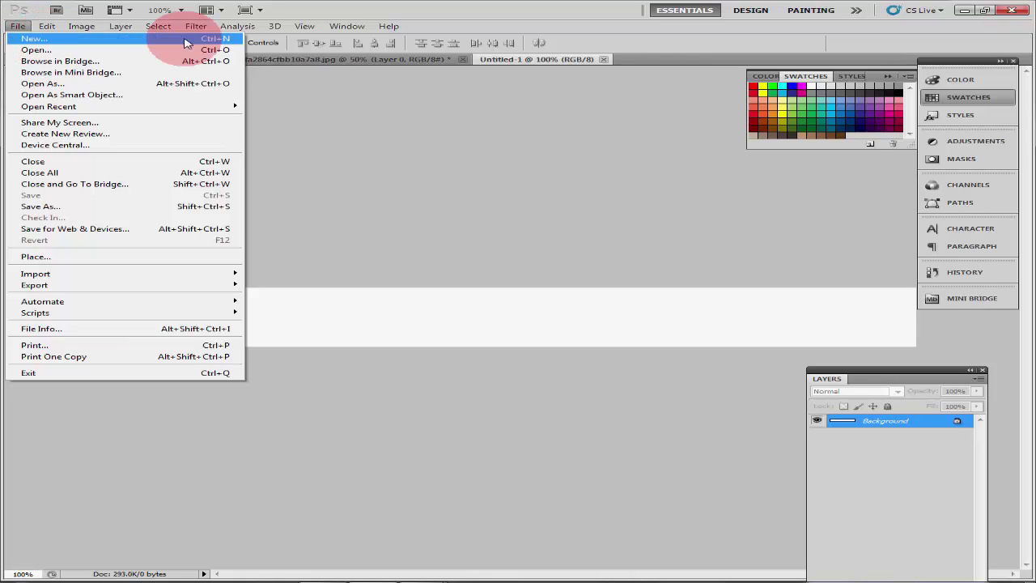
Close the File menu and preview the New document dialog via Ctrl+N, then cancel it
click(355, 152)
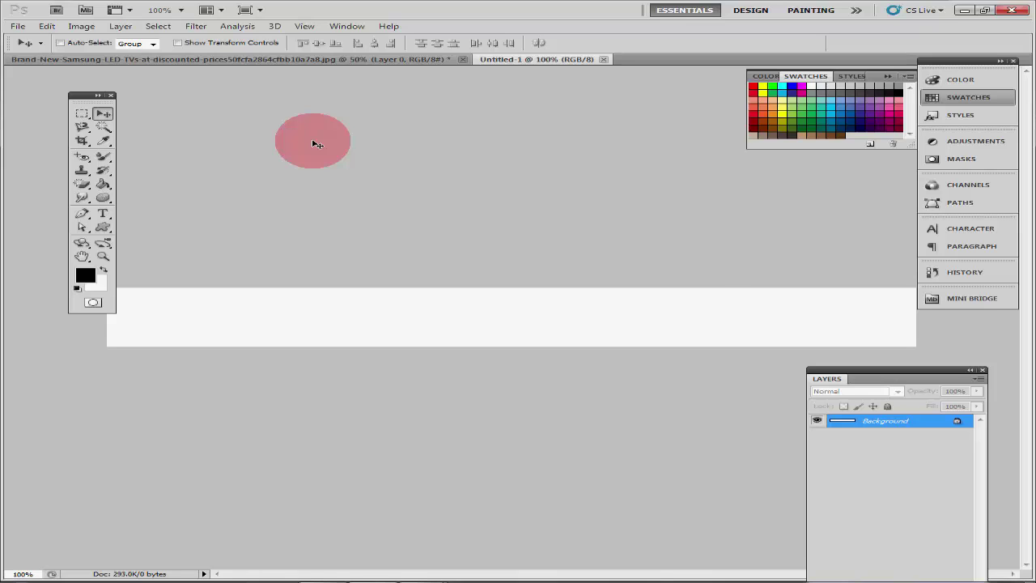
key(ctrl+n)
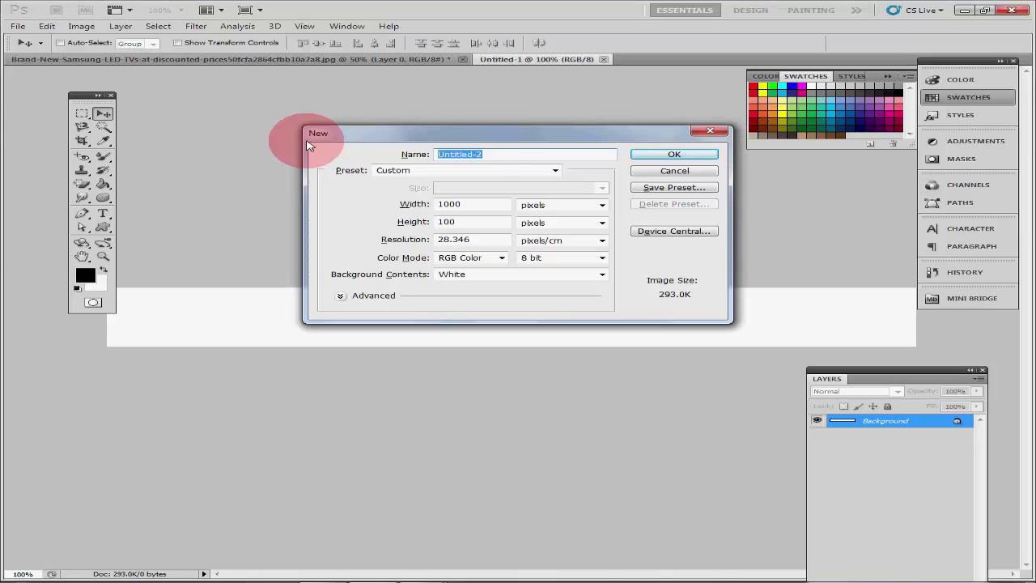
click(693, 171)
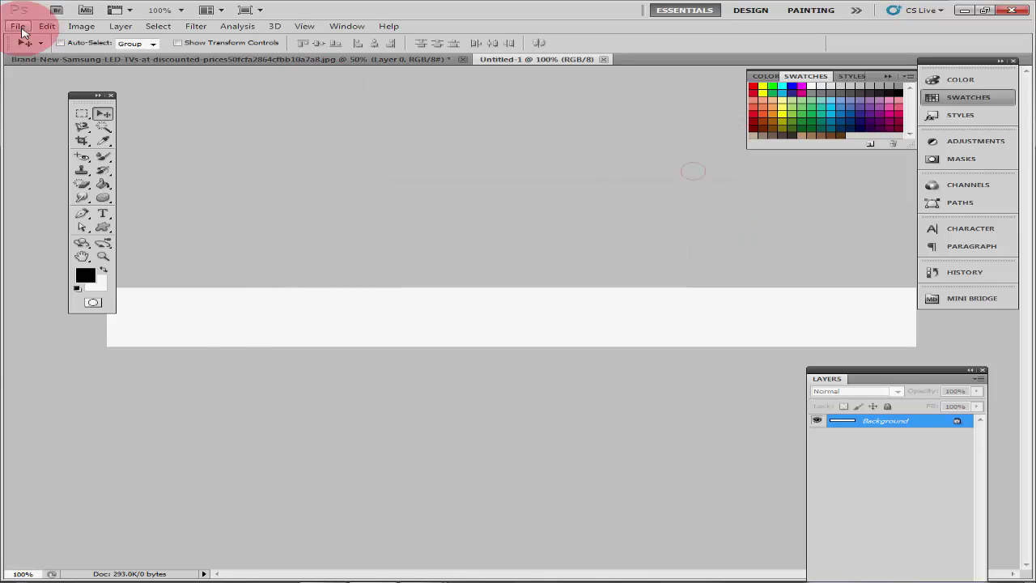
Reopen and close the File menu, then show the Edit menu
click(22, 30)
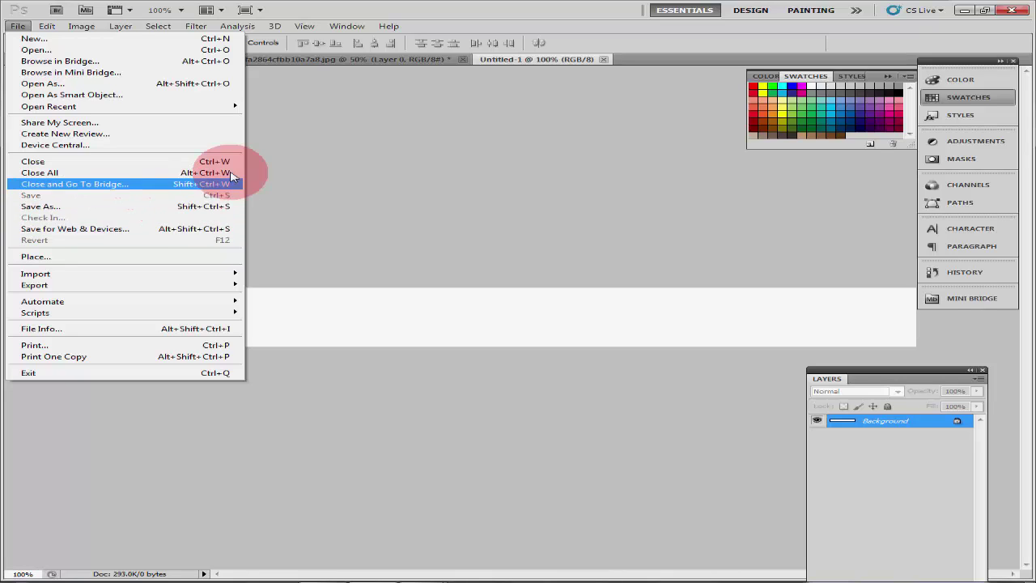
click(299, 161)
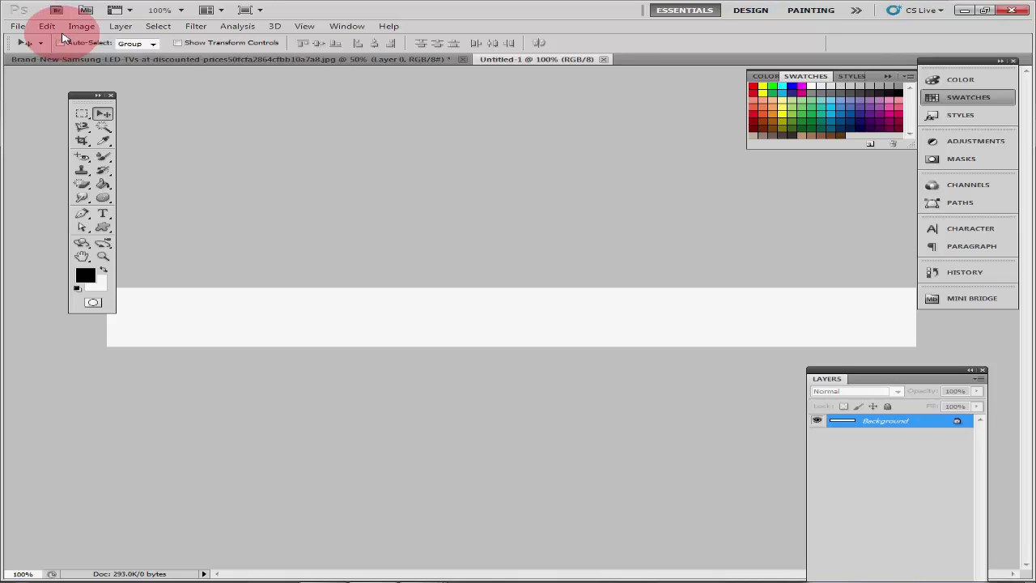
click(45, 32)
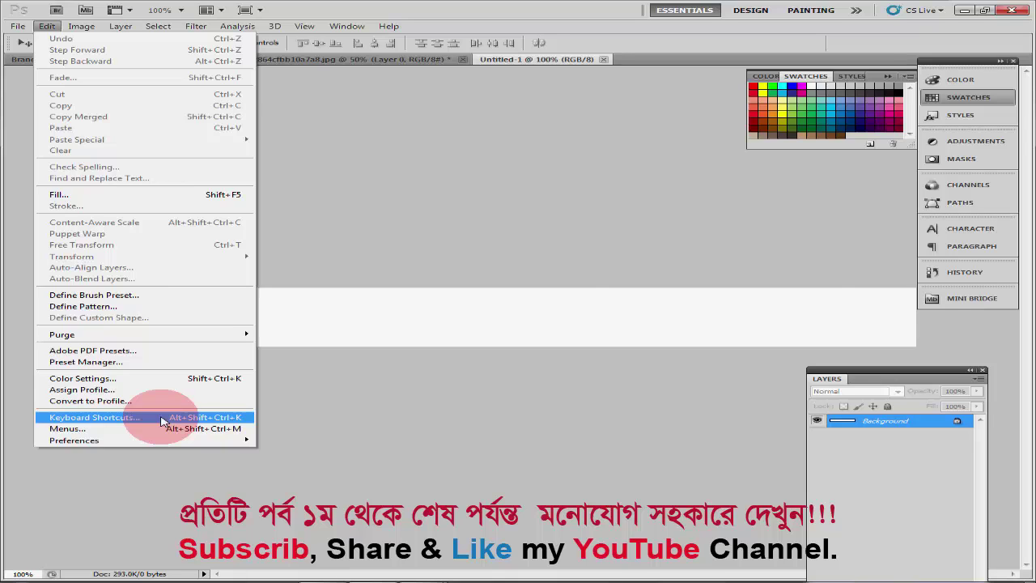
Open Edit > Keyboard Shortcuts and keep the Photoshop Defaults shortcut set
click(162, 421)
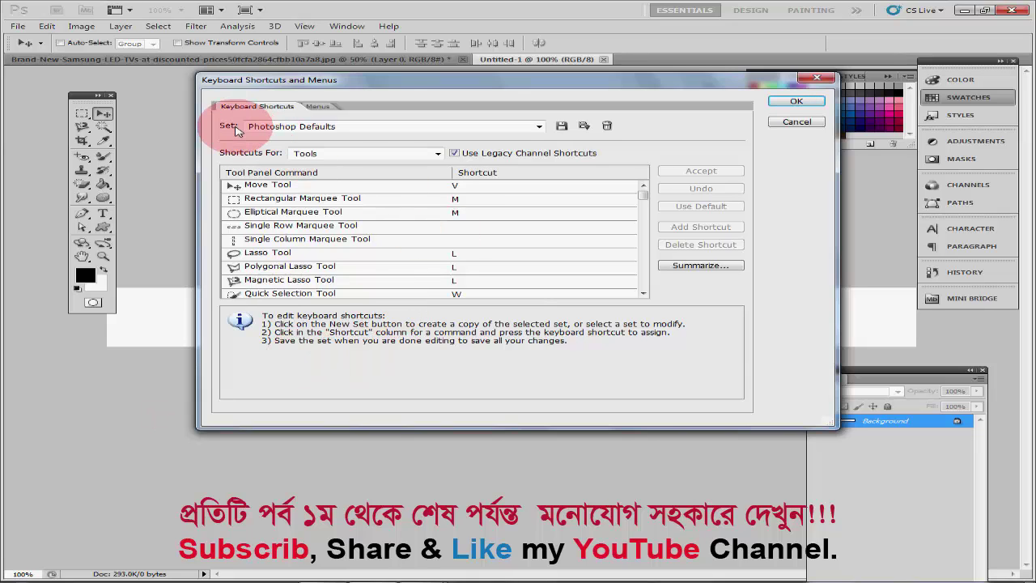
click(538, 127)
click(486, 136)
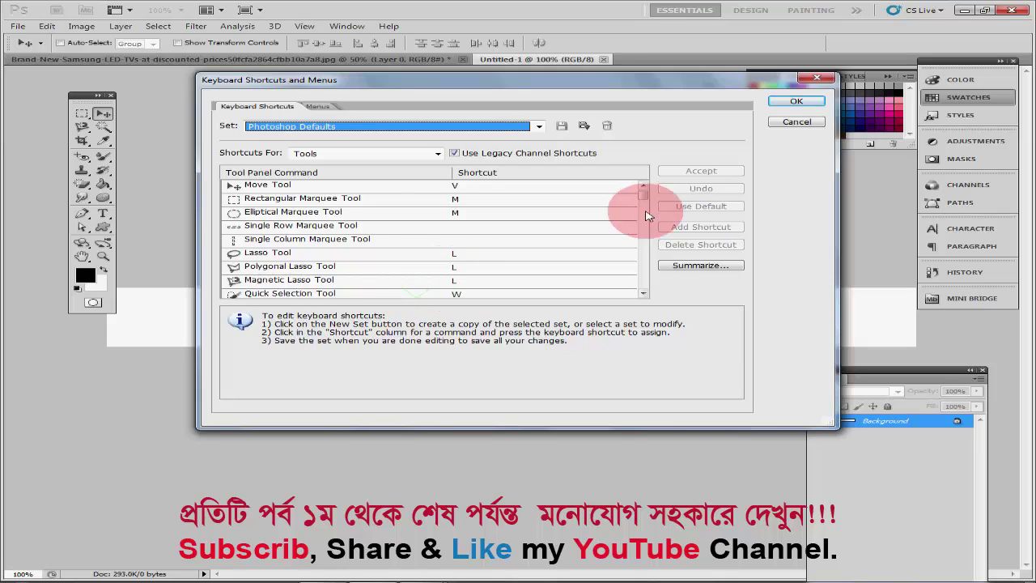
Scroll through the list of default Tools shortcuts
click(643, 293)
click(644, 293)
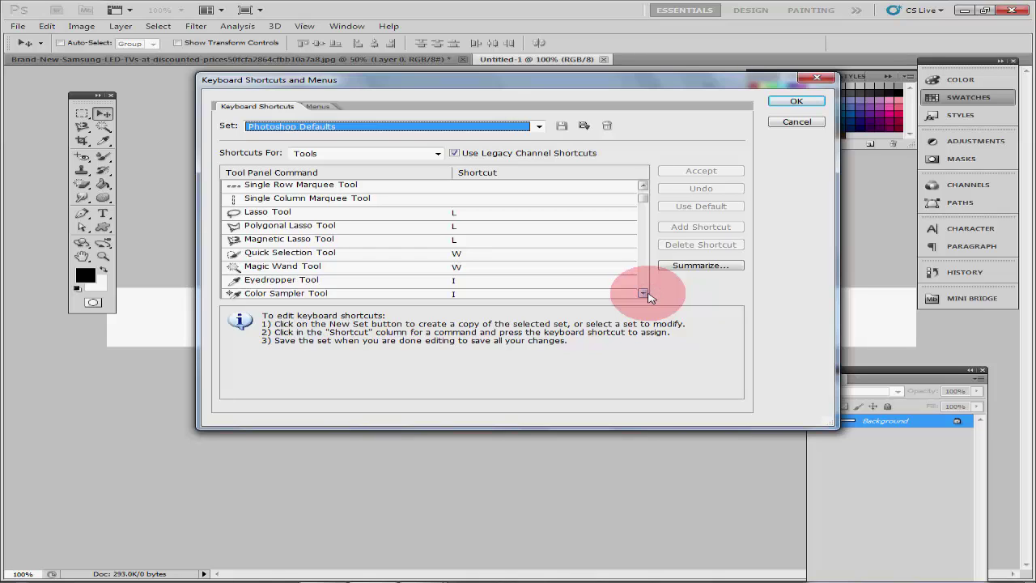
click(644, 294)
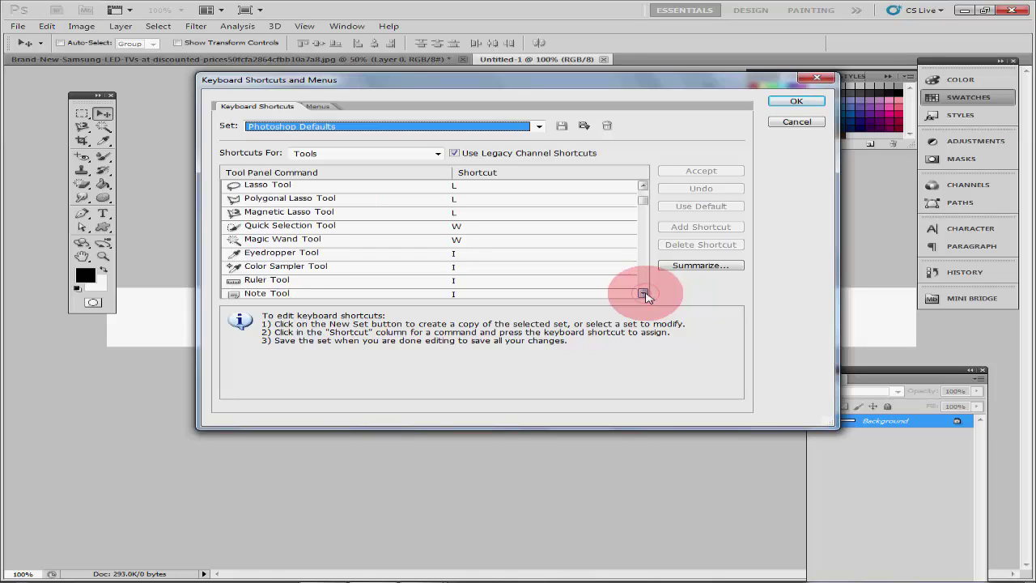
click(644, 294)
click(644, 294)
click(645, 294)
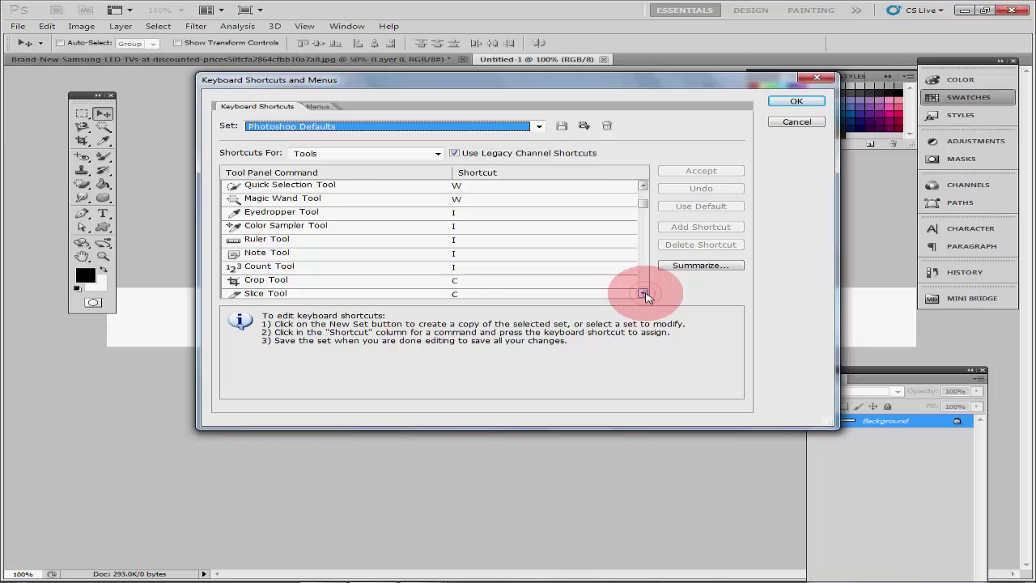
click(644, 294)
click(644, 294)
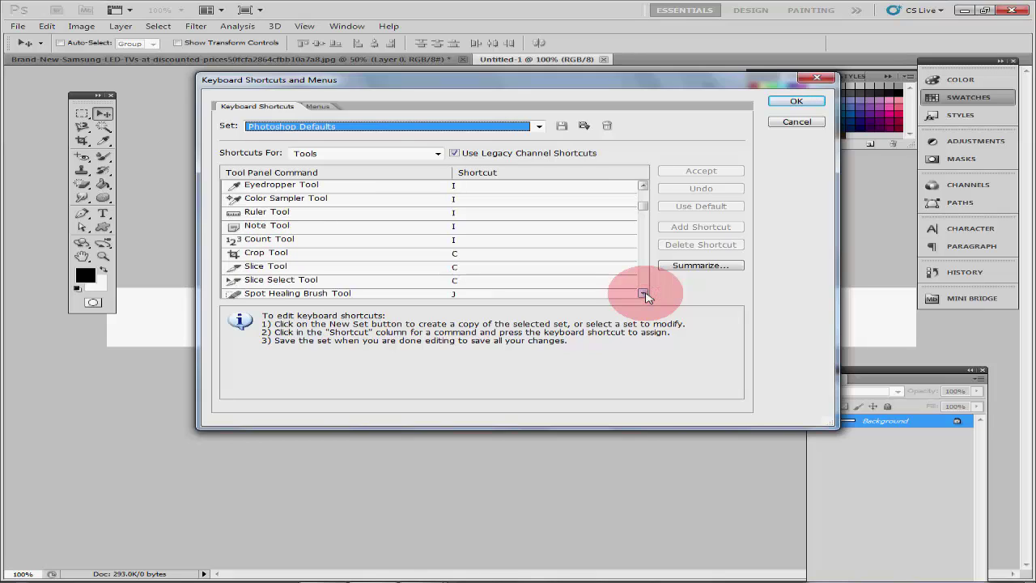
click(644, 294)
click(645, 293)
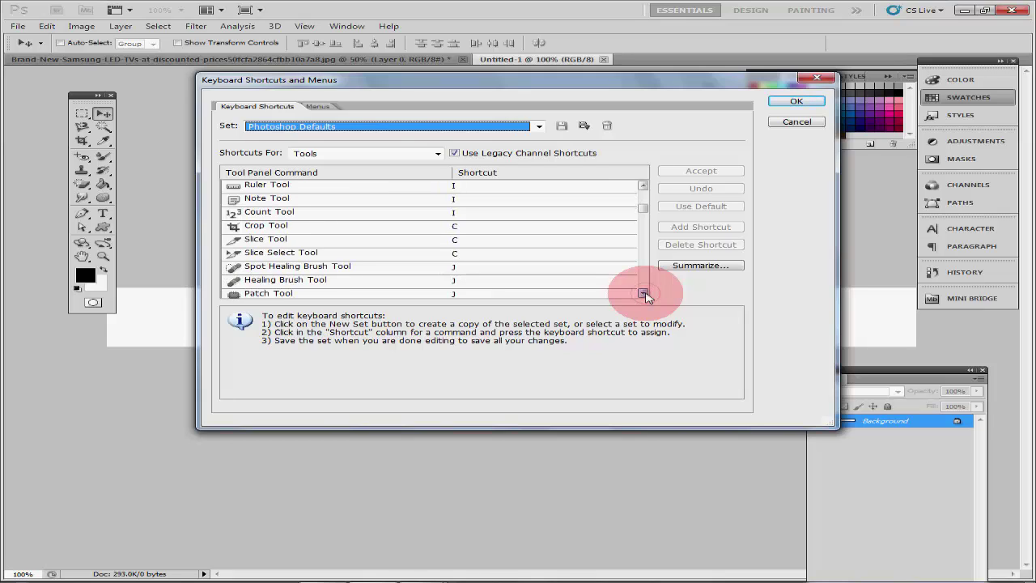
click(645, 294)
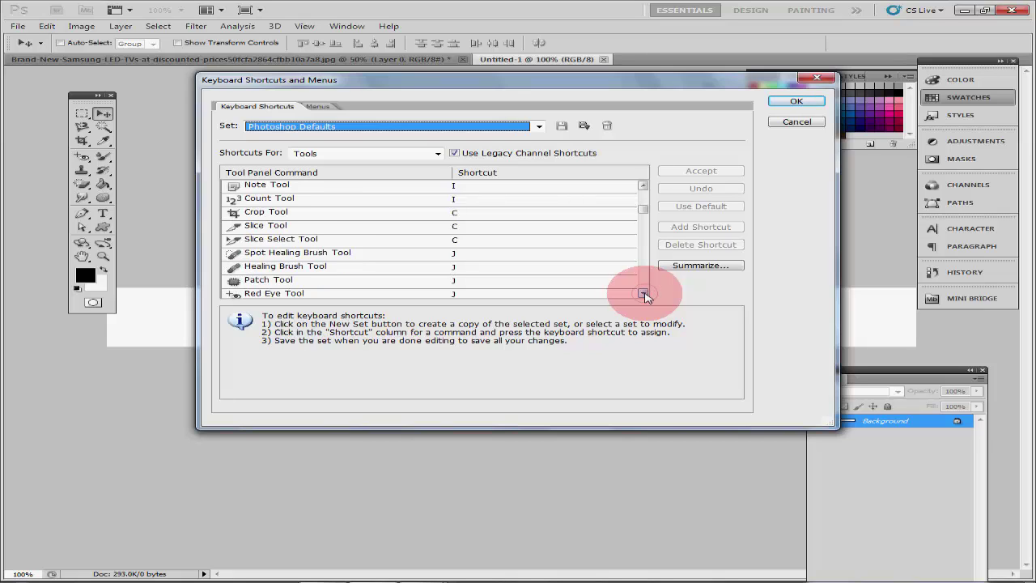
click(645, 294)
click(645, 294)
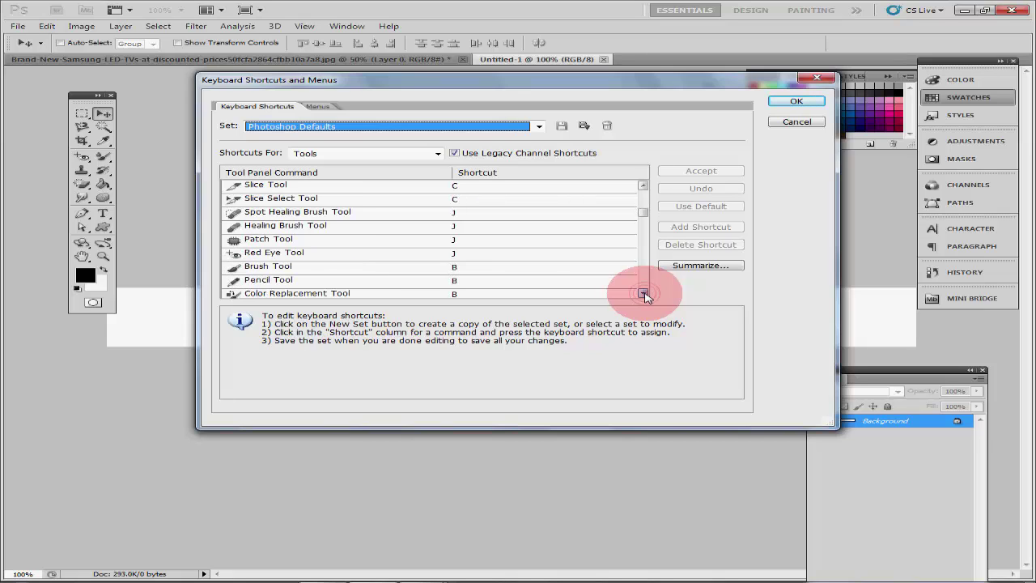
click(644, 294)
click(645, 294)
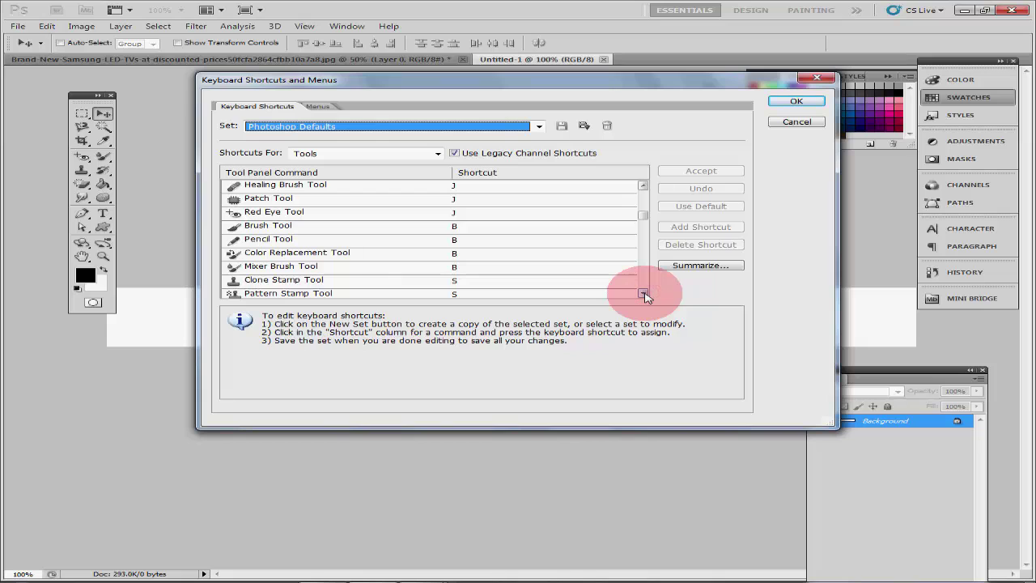
double_click(645, 294)
double_click(644, 294)
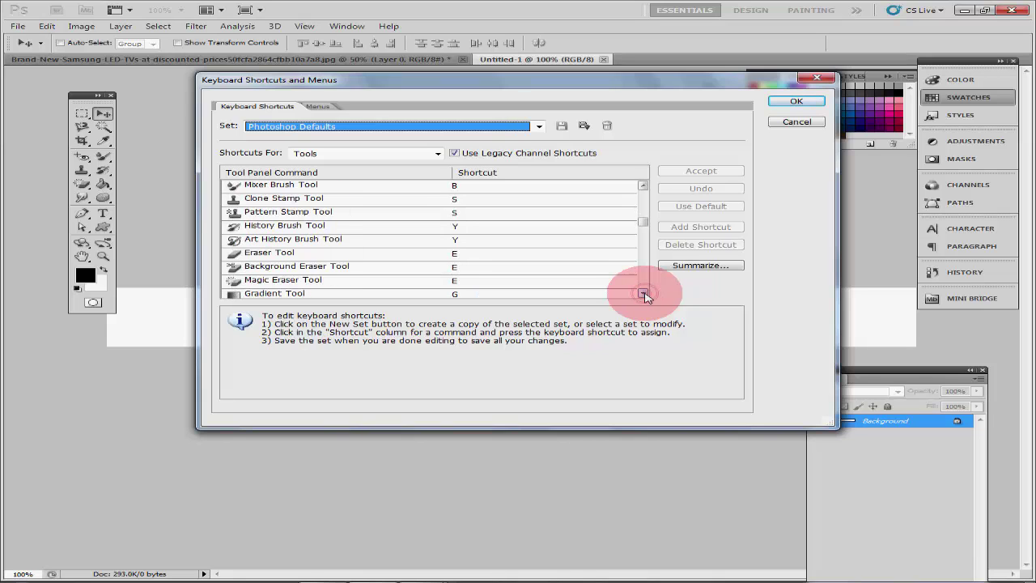
click(643, 293)
drag(644, 221, 645, 289)
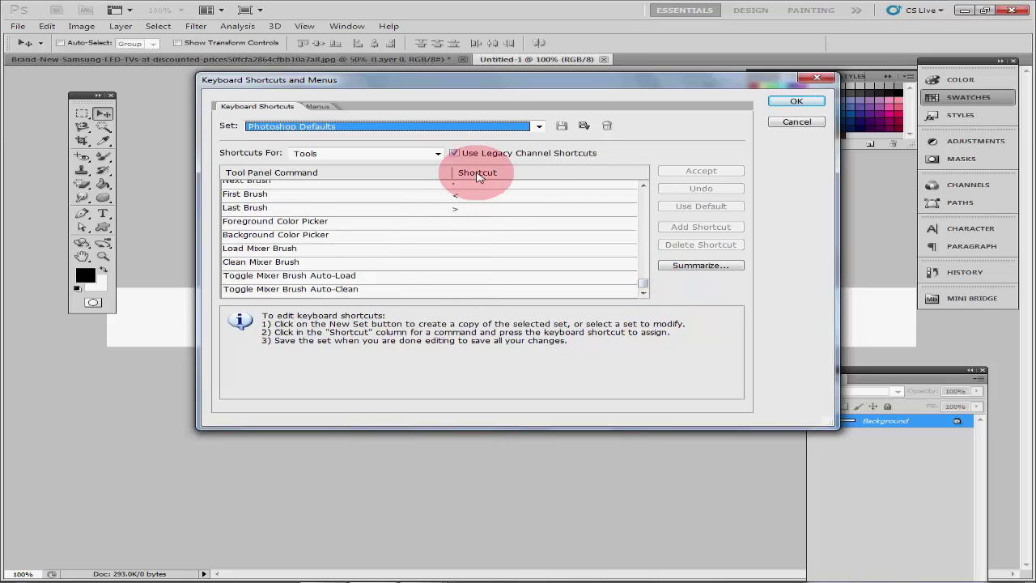
Show the Panel Menus shortcuts, then close the dialog with OK, leaving everything unchanged
click(437, 153)
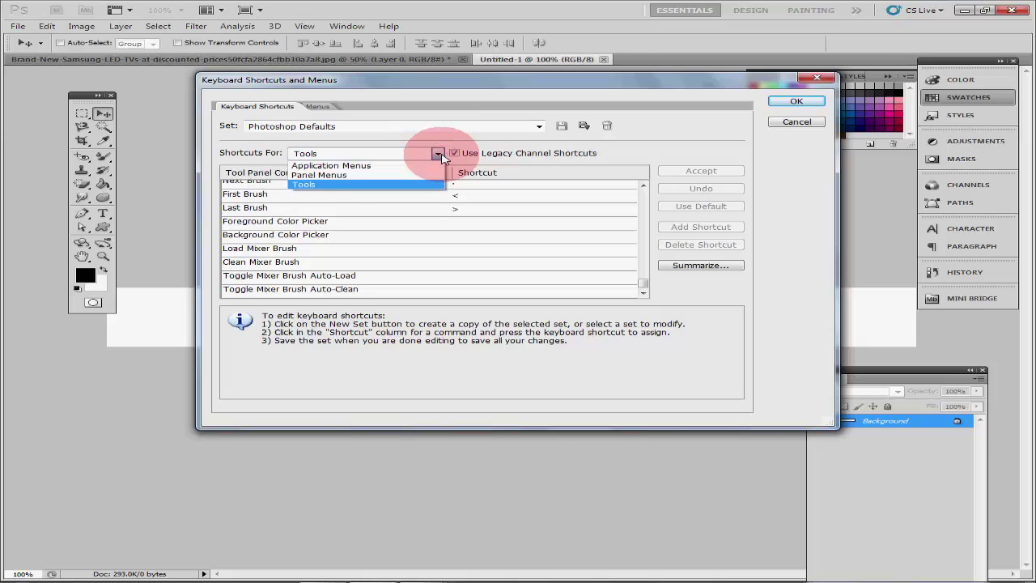
click(348, 178)
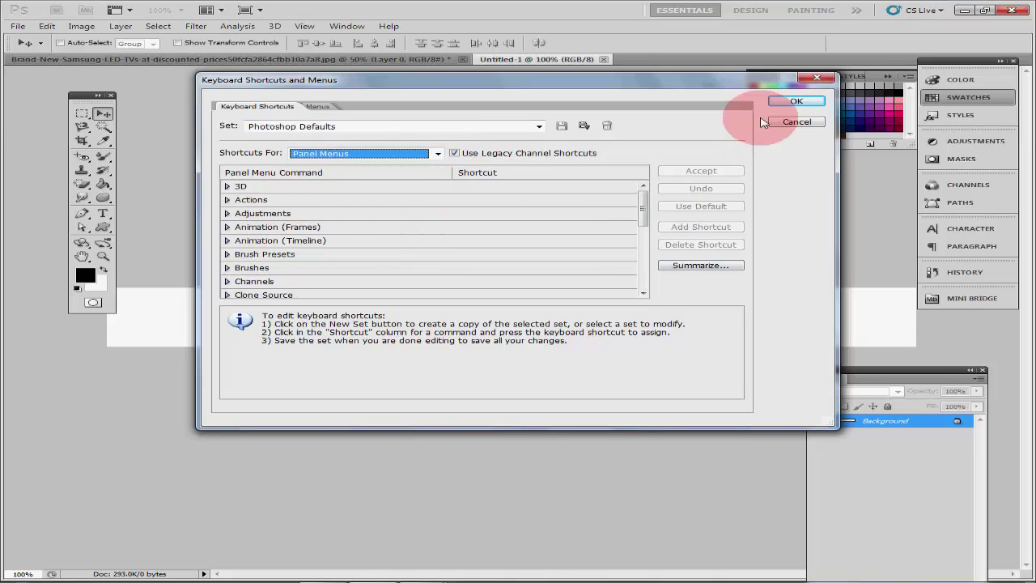
click(796, 104)
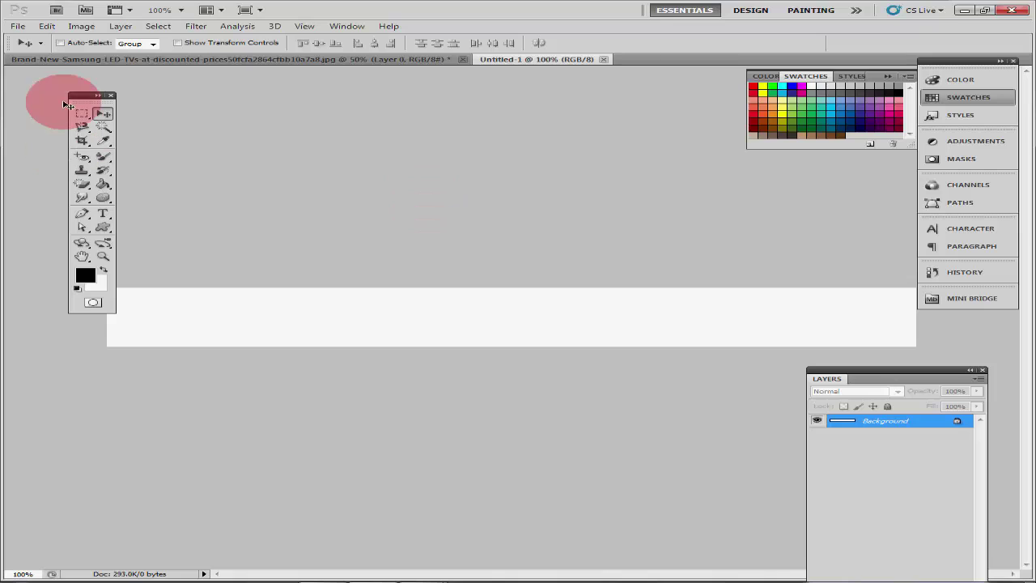
Dock the Tools panel against the left edge of the Photoshop workspace
mouse_move(84, 97)
mouse_down()
mouse_move(34, 87)
mouse_move(27, 74)
mouse_up()
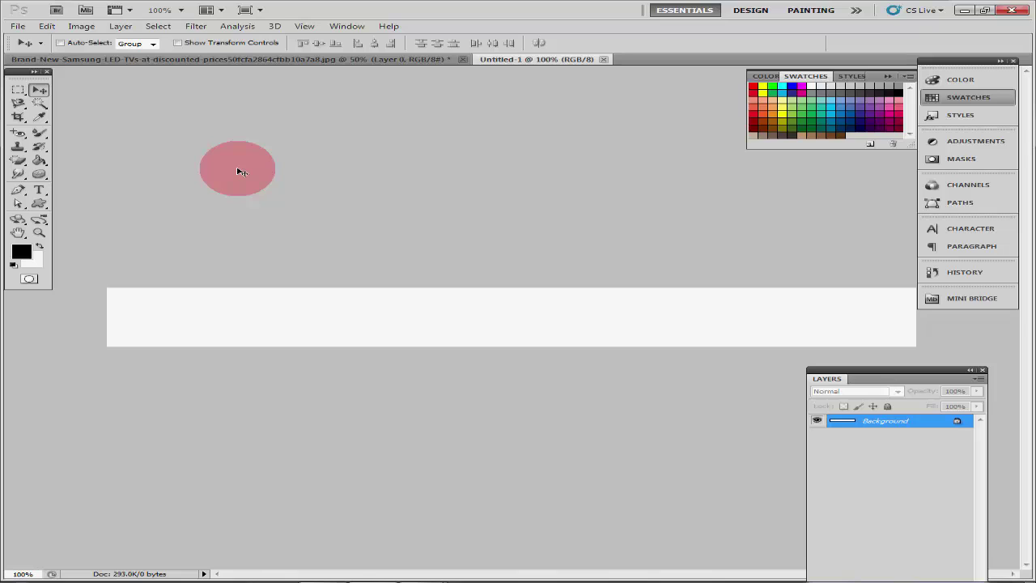
drag(241, 172, 242, 167)
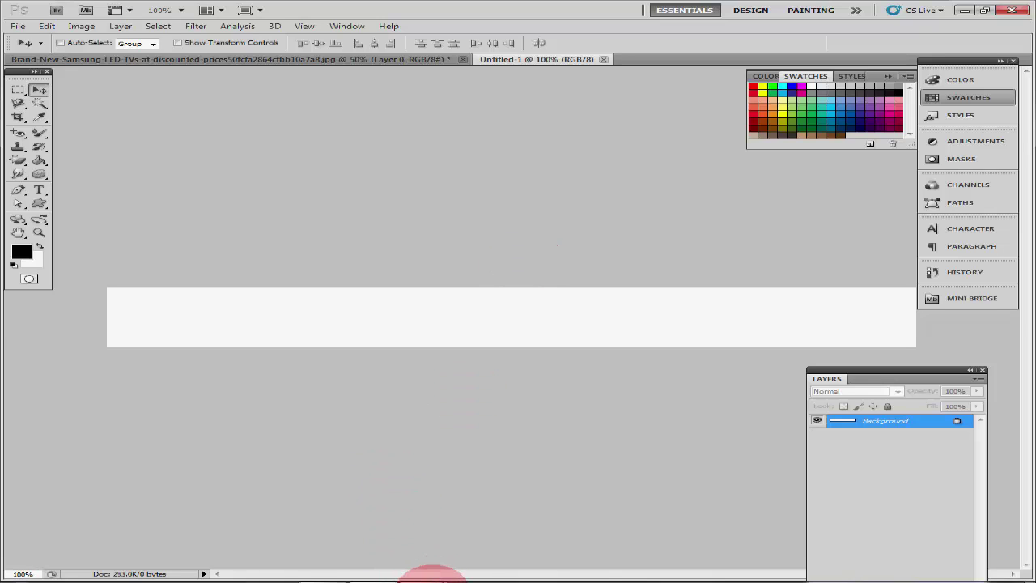
Restore the CamStudio toolbar and stop the screen recording
mouse_move(433, 576)
click(395, 554)
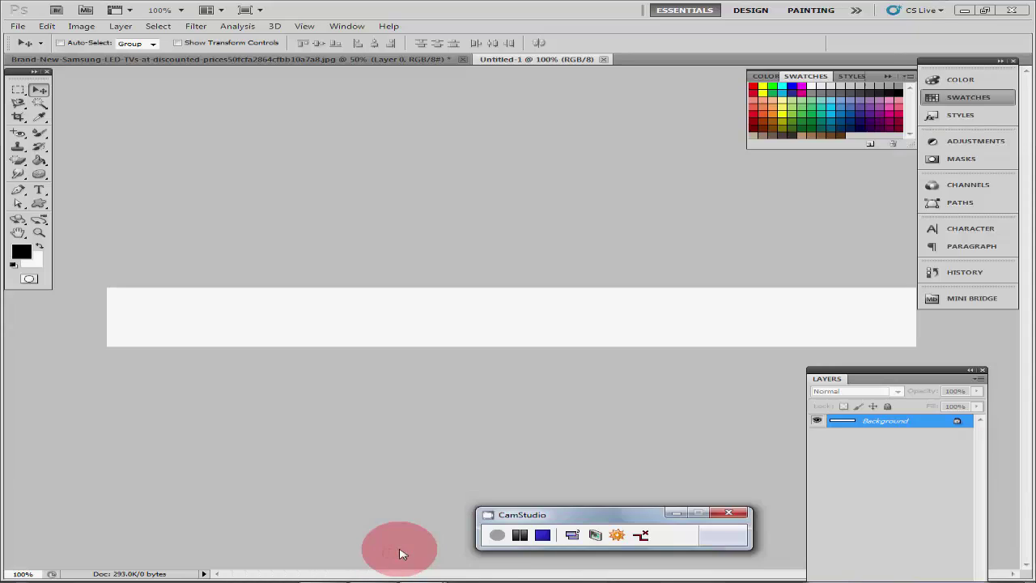
click(532, 535)
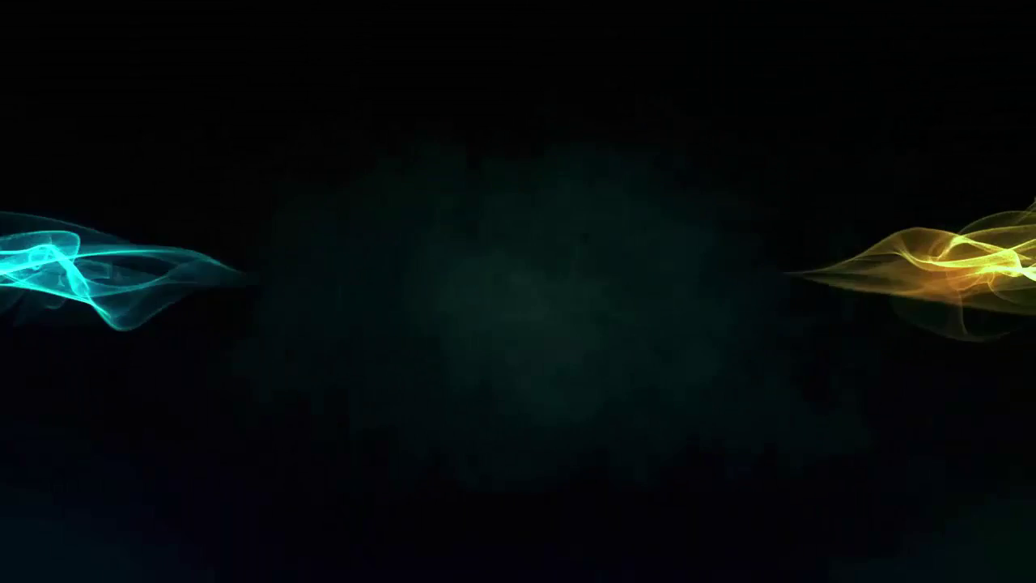